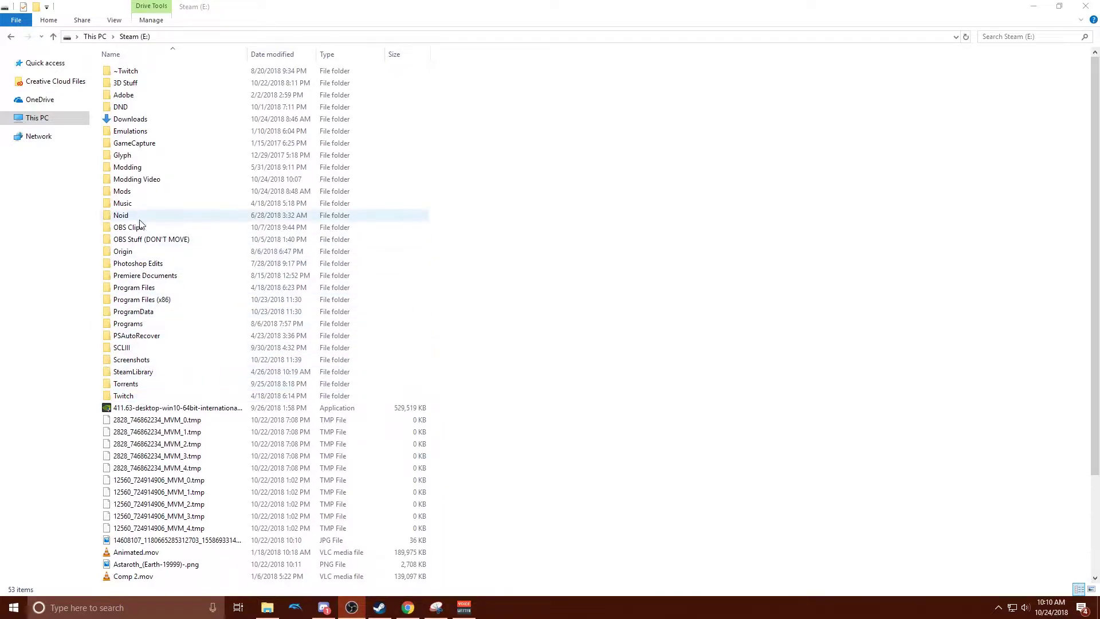
In Modding Video, extract SCVI Sound Tools.rar into its own folder
double_click(178, 184)
click(123, 72)
right_click(146, 71)
click(207, 106)
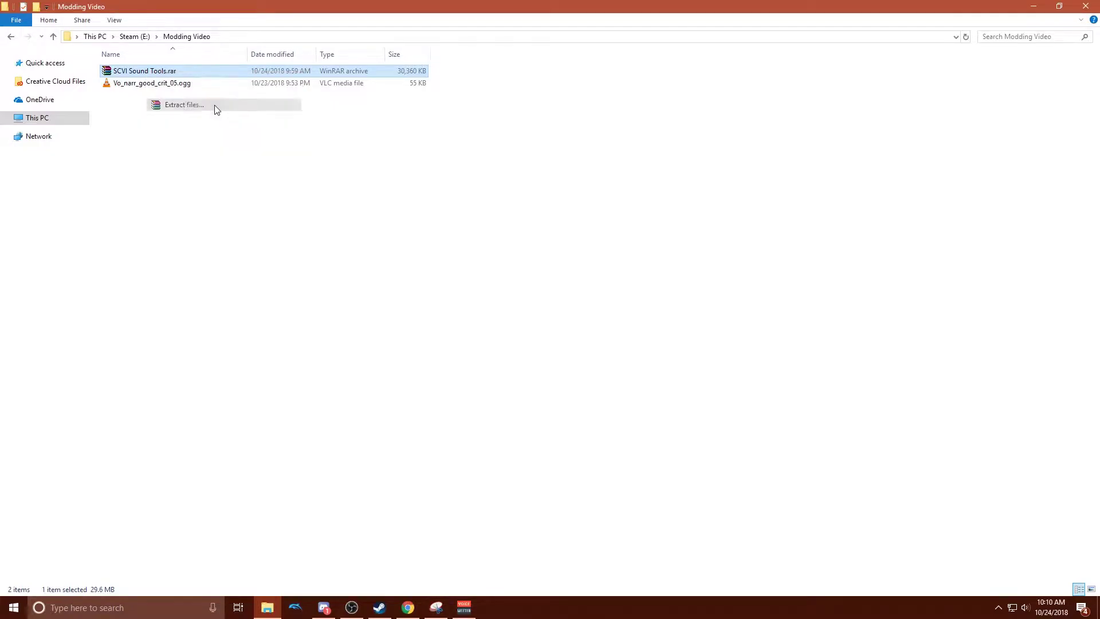
click(431, 405)
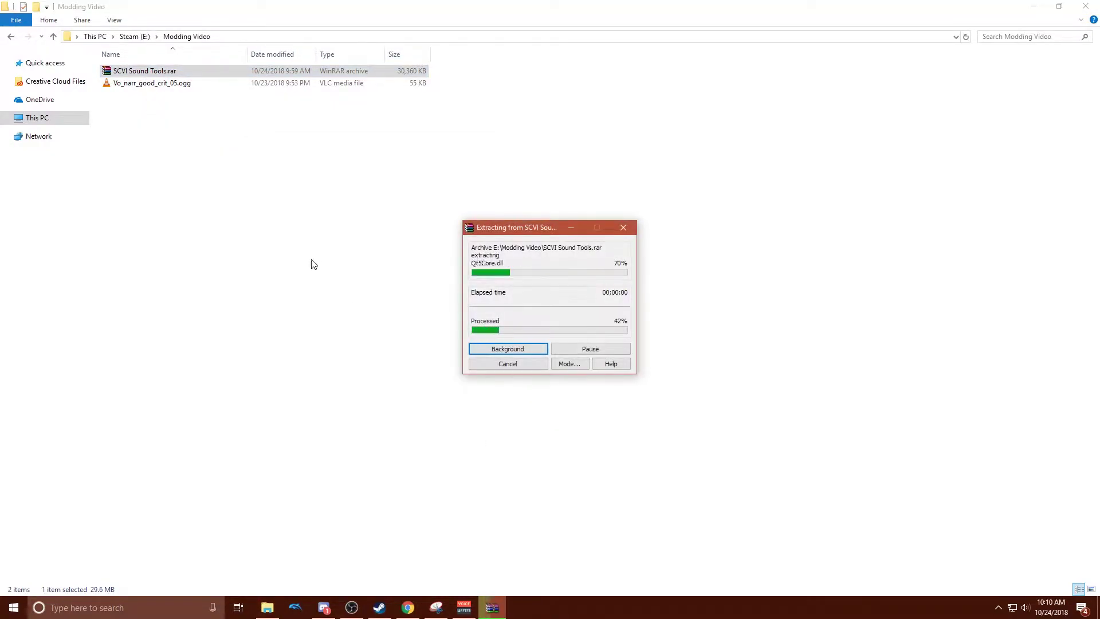
Open SCVI Sound Tools\SCVI Sound Tools\quickbms and run quickbms_4gb_files.exe
double_click(129, 71)
click(167, 75)
double_click(169, 72)
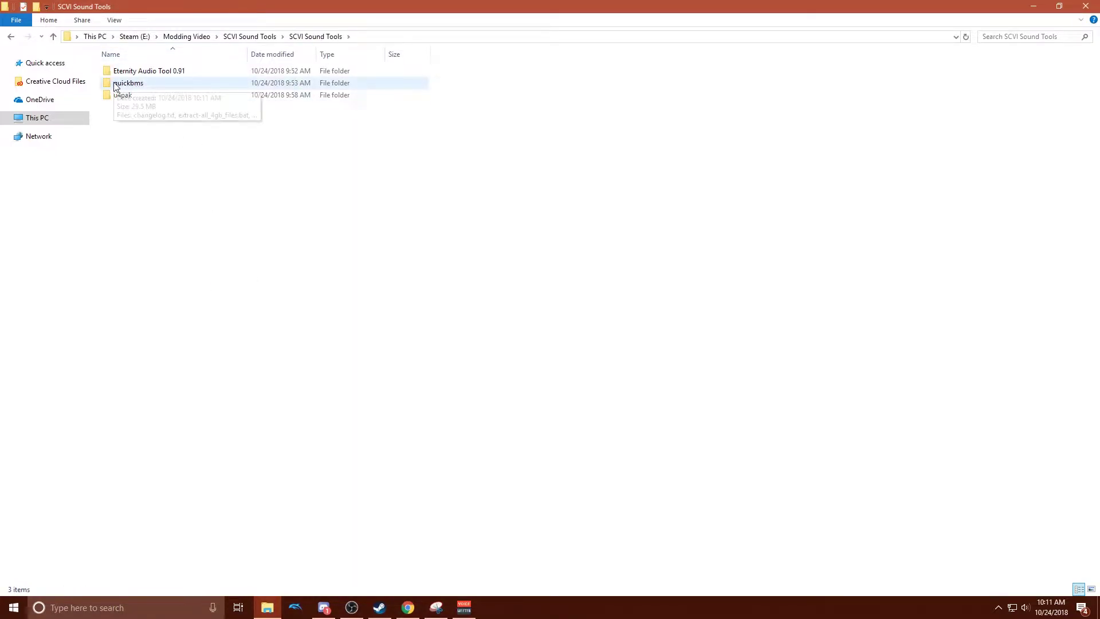
double_click(169, 84)
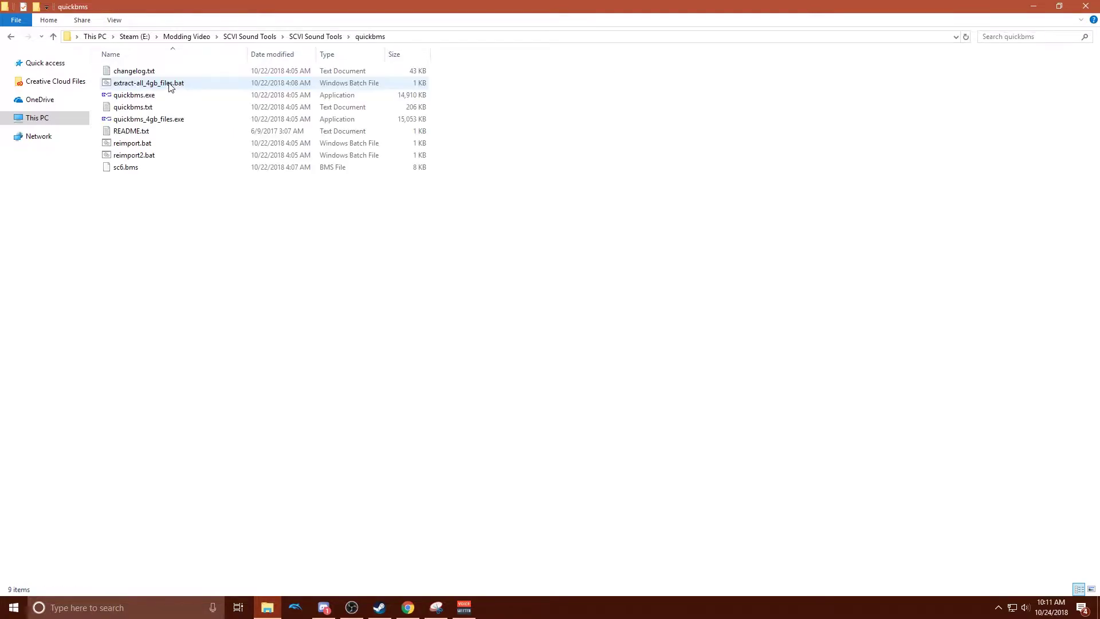
double_click(189, 120)
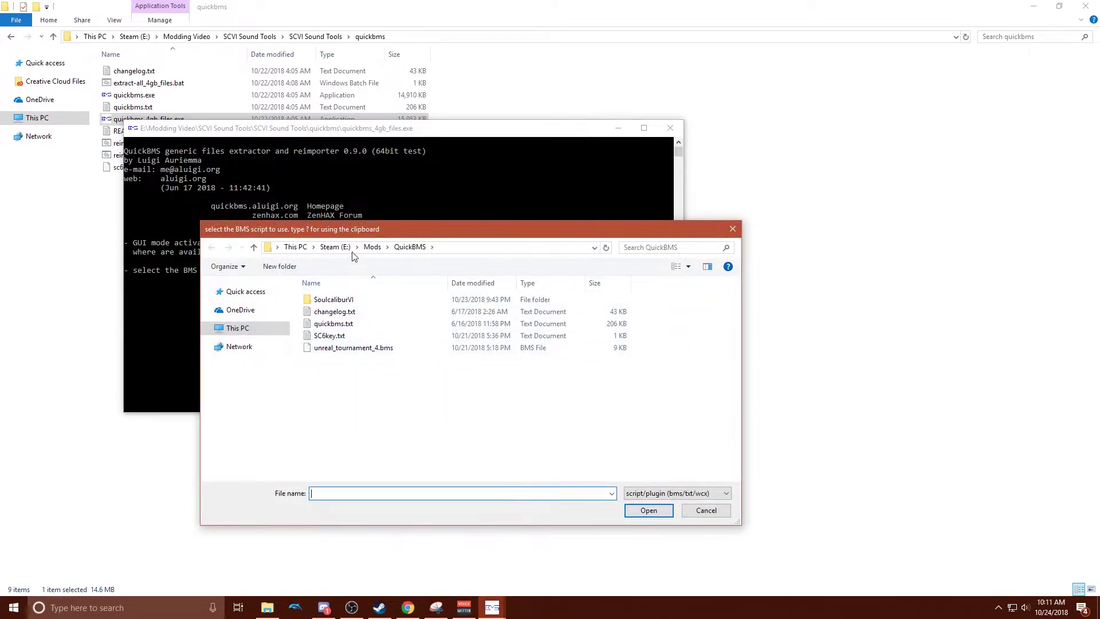
Paste the quickbms folder path into the script dialog and choose sc6.bms as the script
click(433, 36)
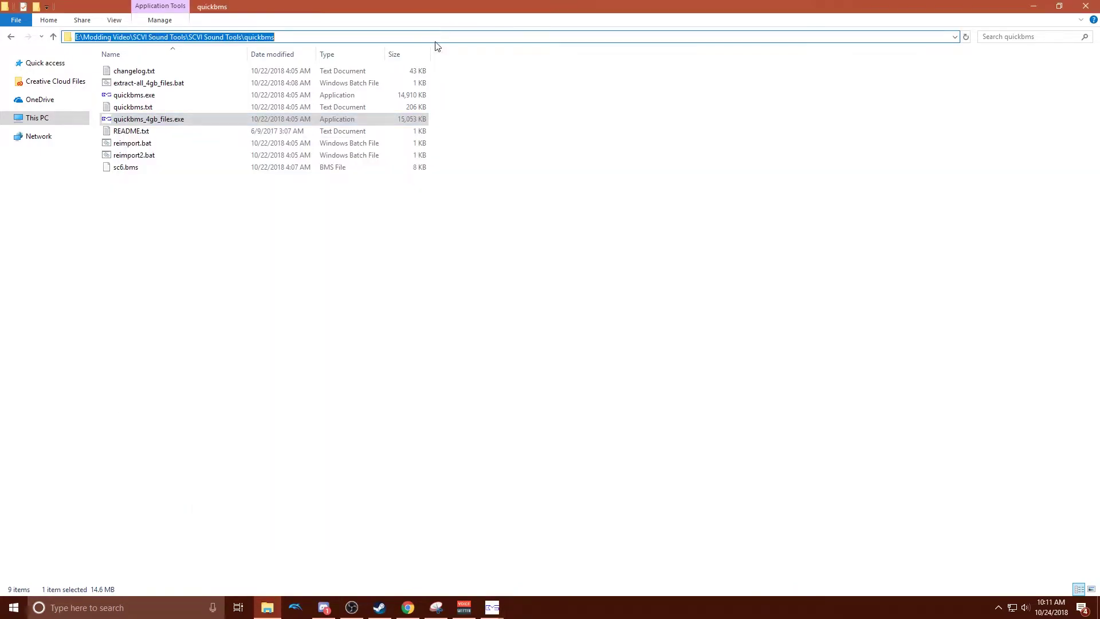
click(492, 607)
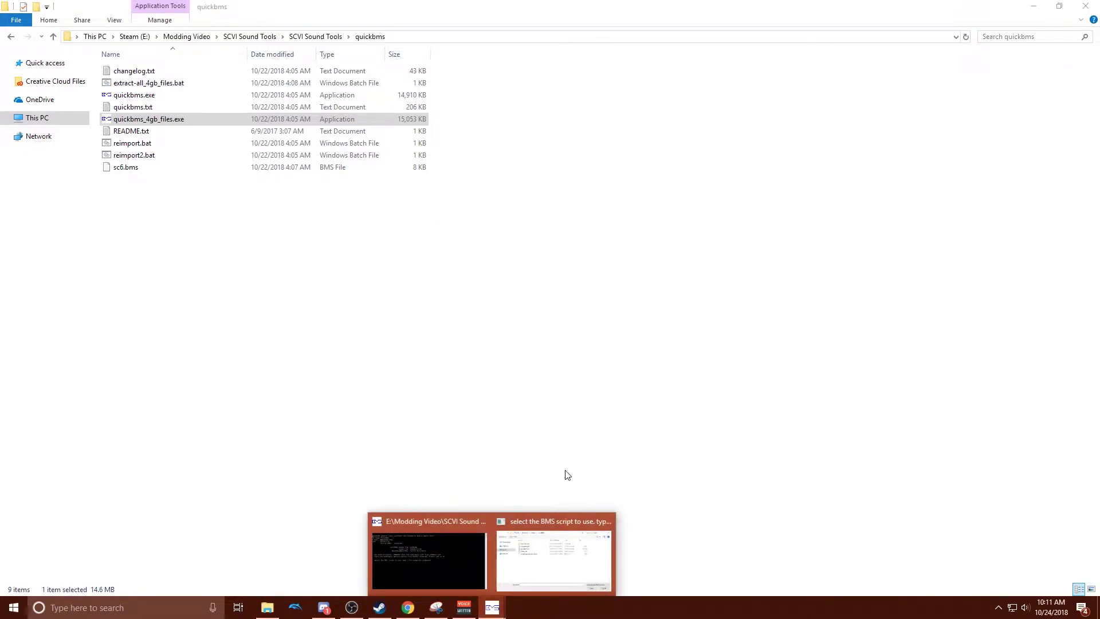
click(550, 551)
click(461, 247)
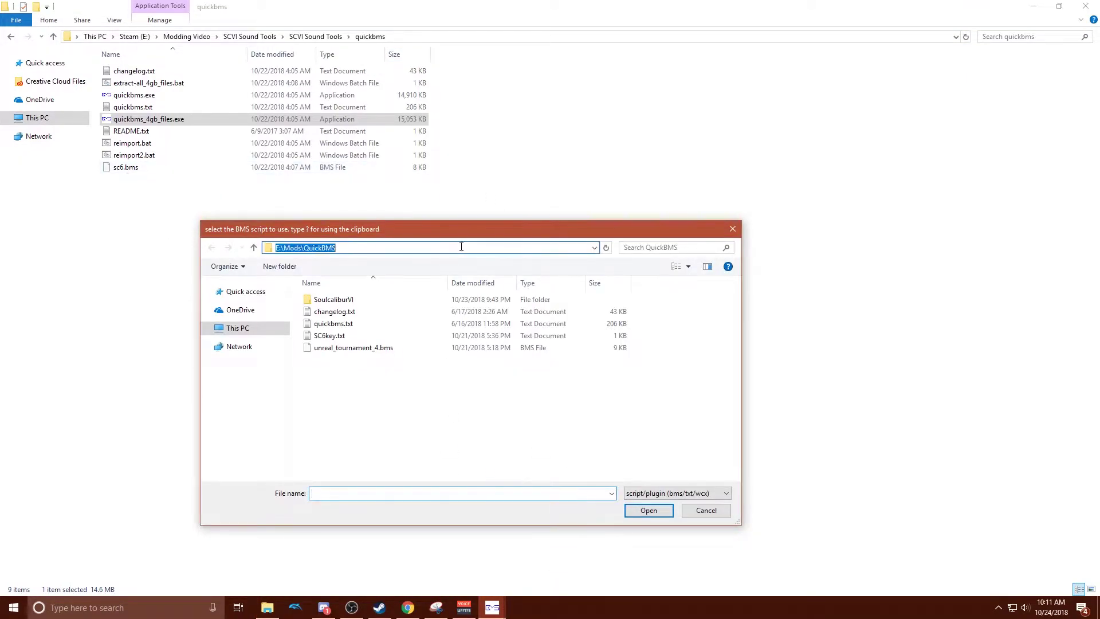
text(E:\Modding Video\SCVI Sound Tools\SCVI Sound Tools\quickbms)
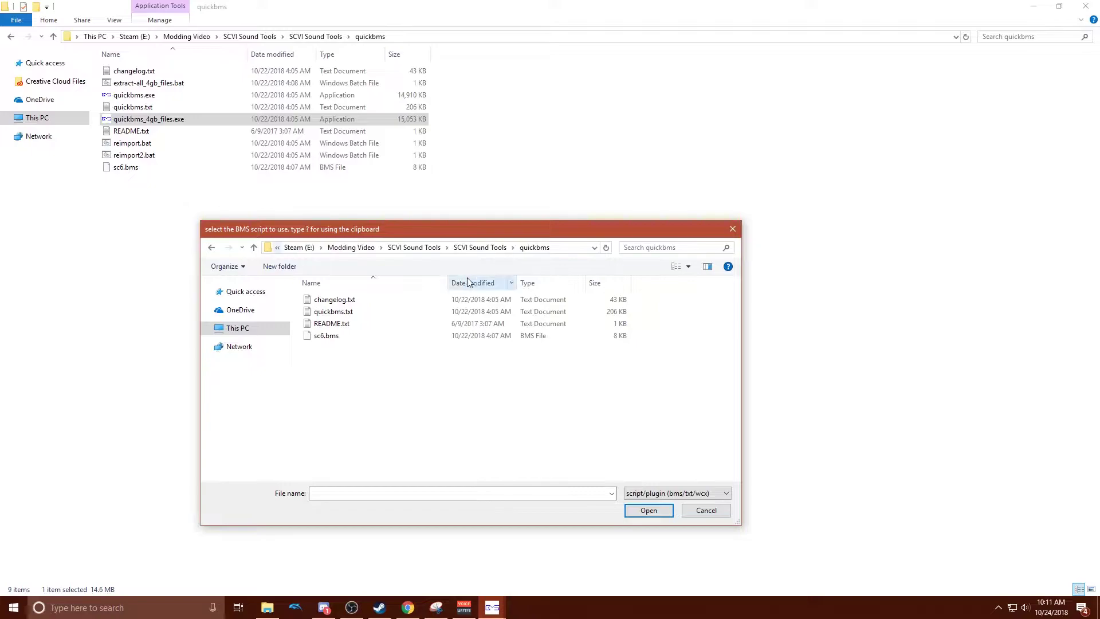
key(Return)
drag(292, 229, 231, 203)
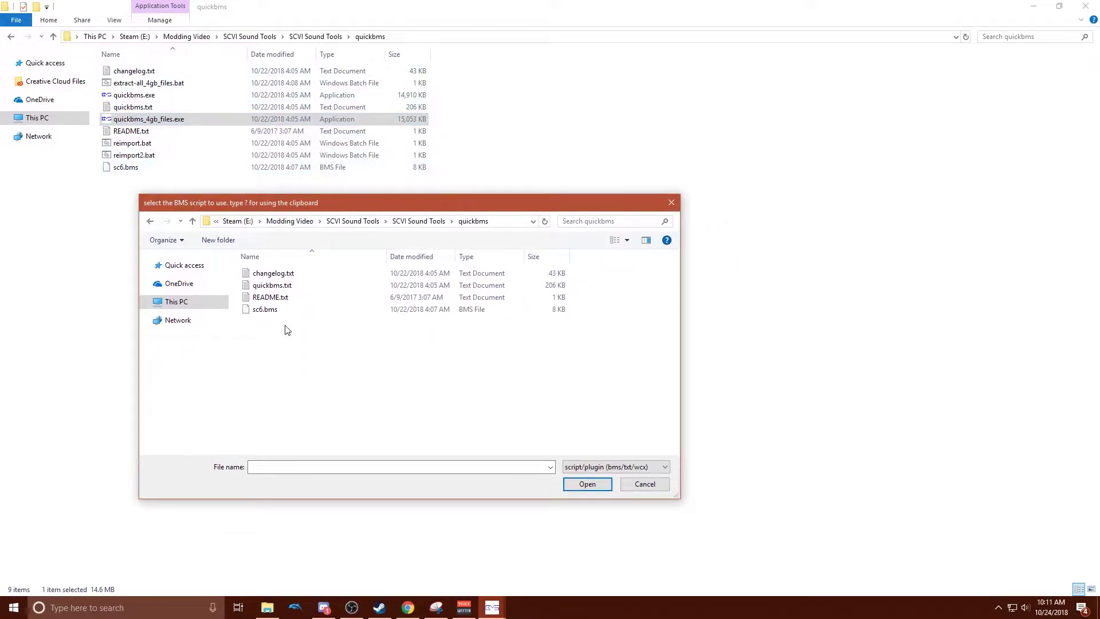
double_click(292, 309)
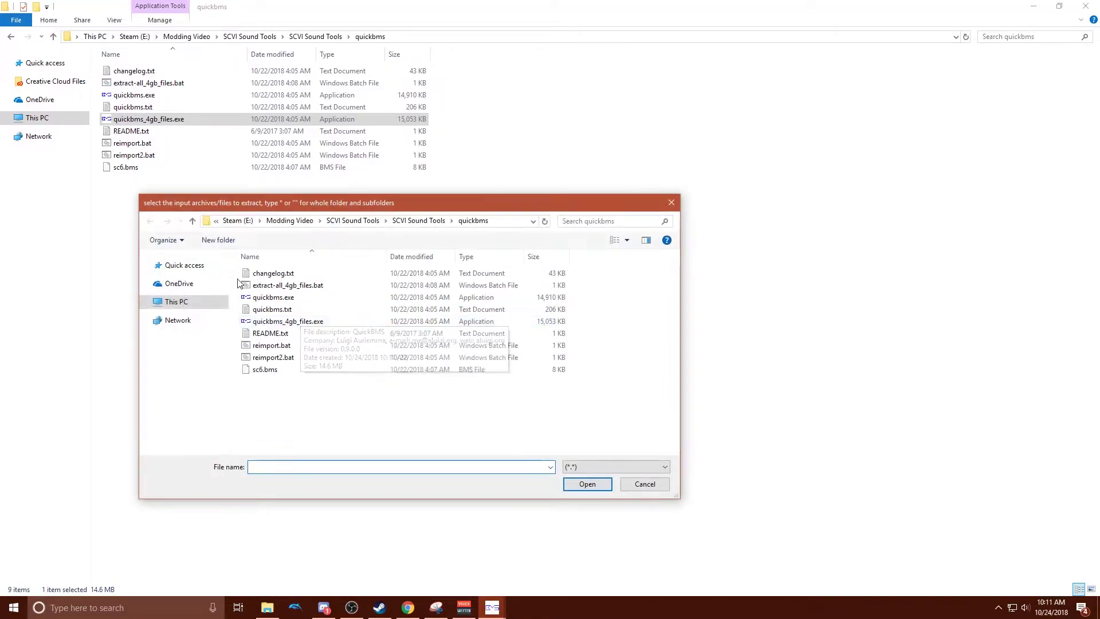
In the input dialog, browse Steam (E:) to SteamLibrary\steamapps\common
drag(414, 204, 392, 198)
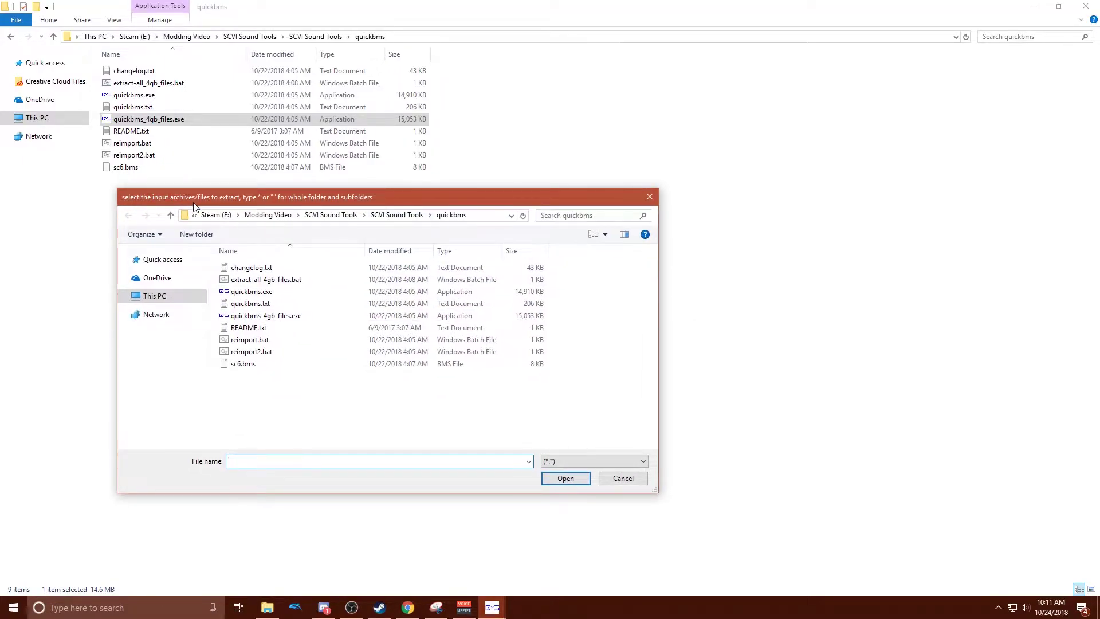
click(123, 296)
click(133, 434)
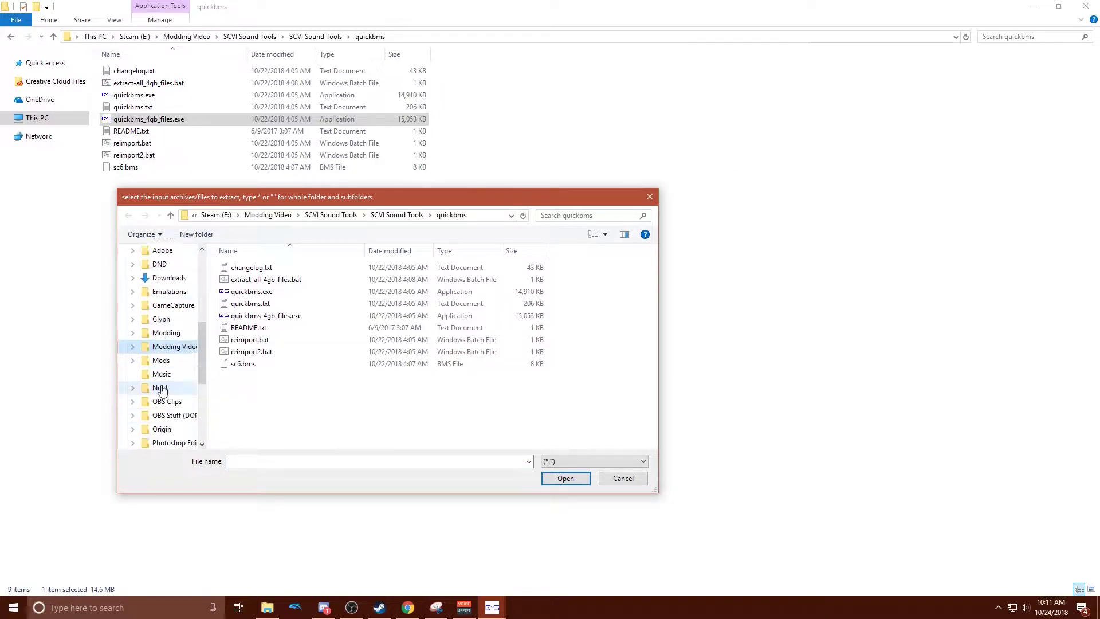
scroll(161, 389, down, 4)
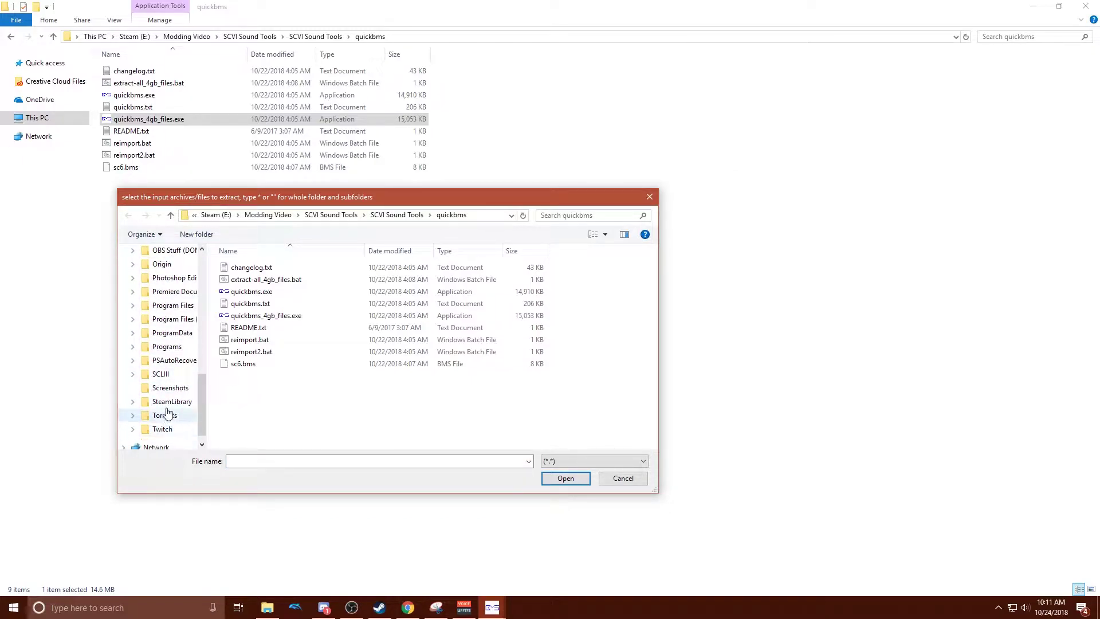
click(168, 405)
double_click(277, 270)
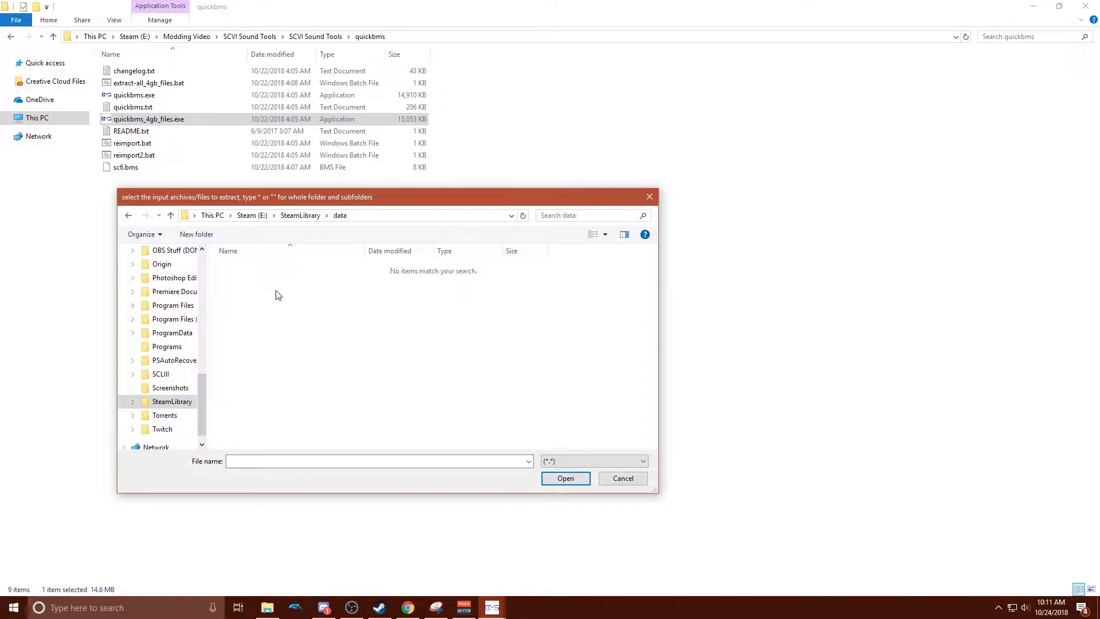
key(BackSpace)
double_click(268, 283)
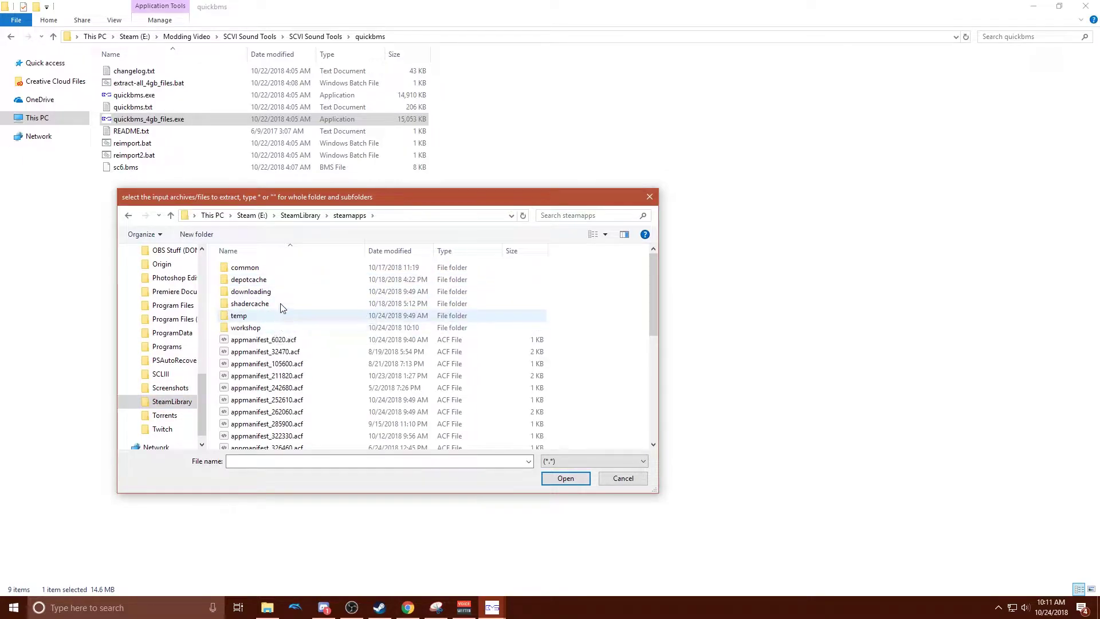
double_click(287, 270)
Continue into SoulcaliburVI\SoulcaliburVI\Content\Paks
scroll(295, 349, down, 10)
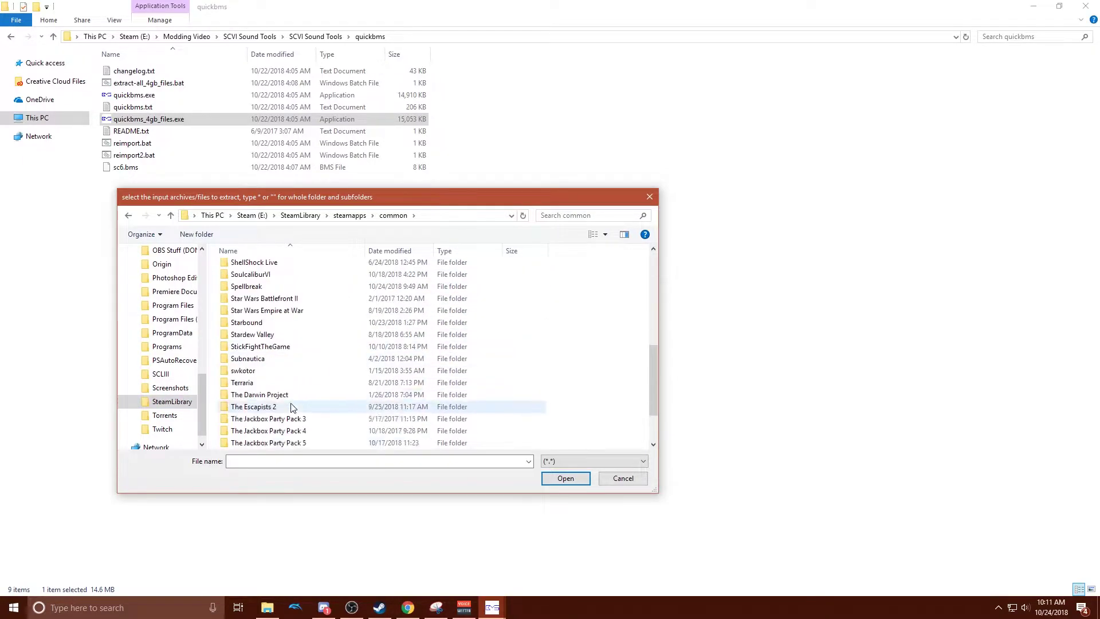
scroll(291, 408, down, 1)
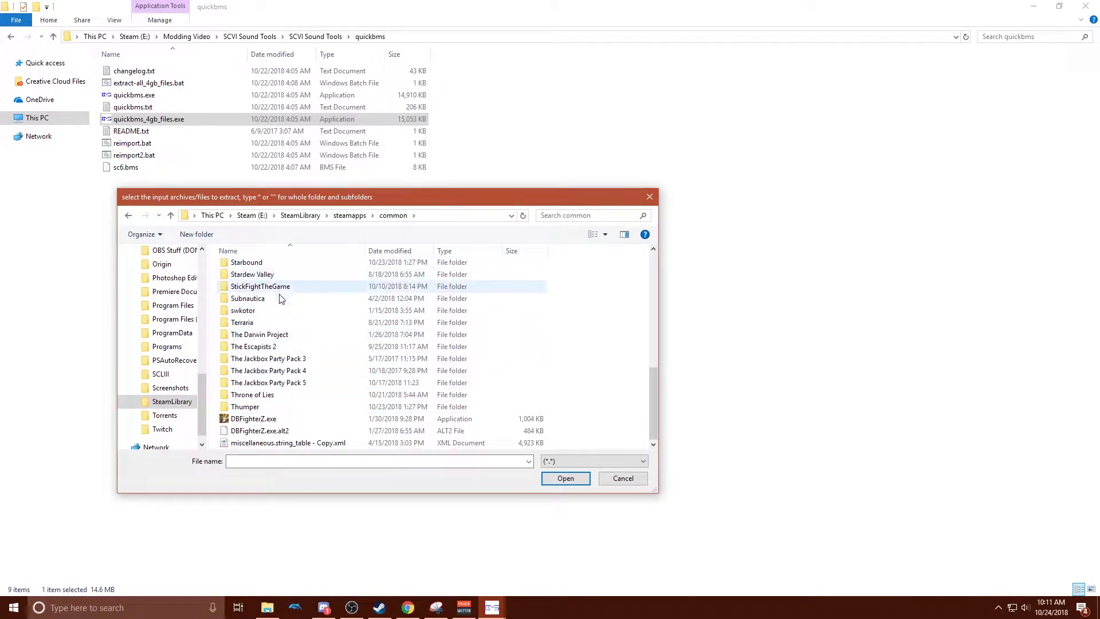
scroll(280, 298, up, 1)
scroll(279, 293, up, 1)
scroll(280, 293, up, 1)
double_click(277, 314)
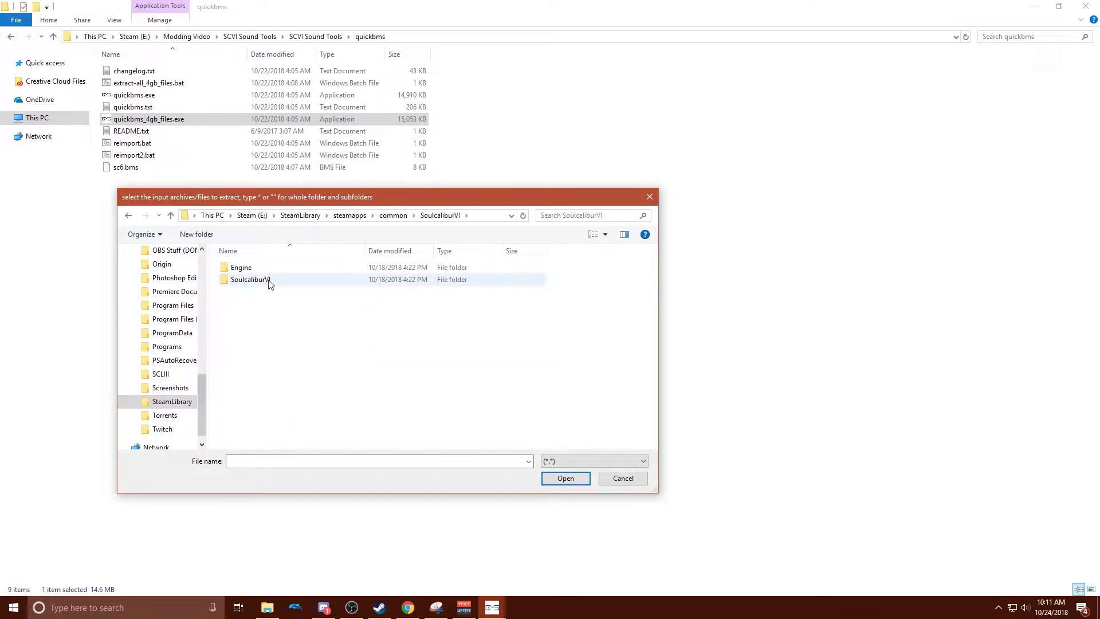
double_click(285, 286)
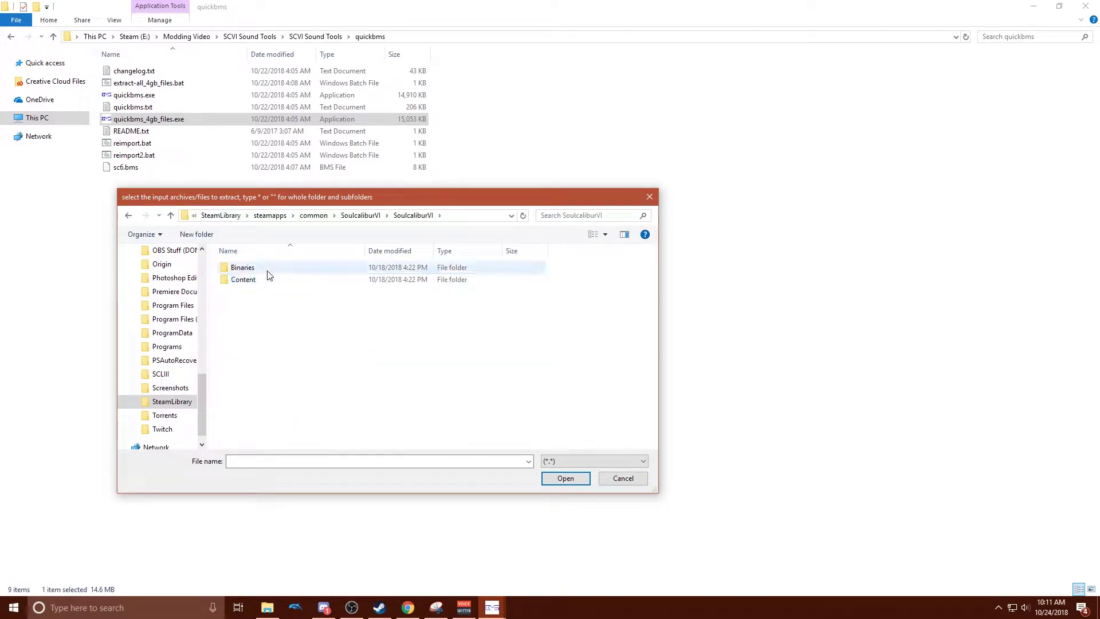
double_click(273, 281)
double_click(273, 281)
Delete ~mods and open pakchunk0 and pakchunk1-WindowsNoEditor.pak as input archives
click(248, 268)
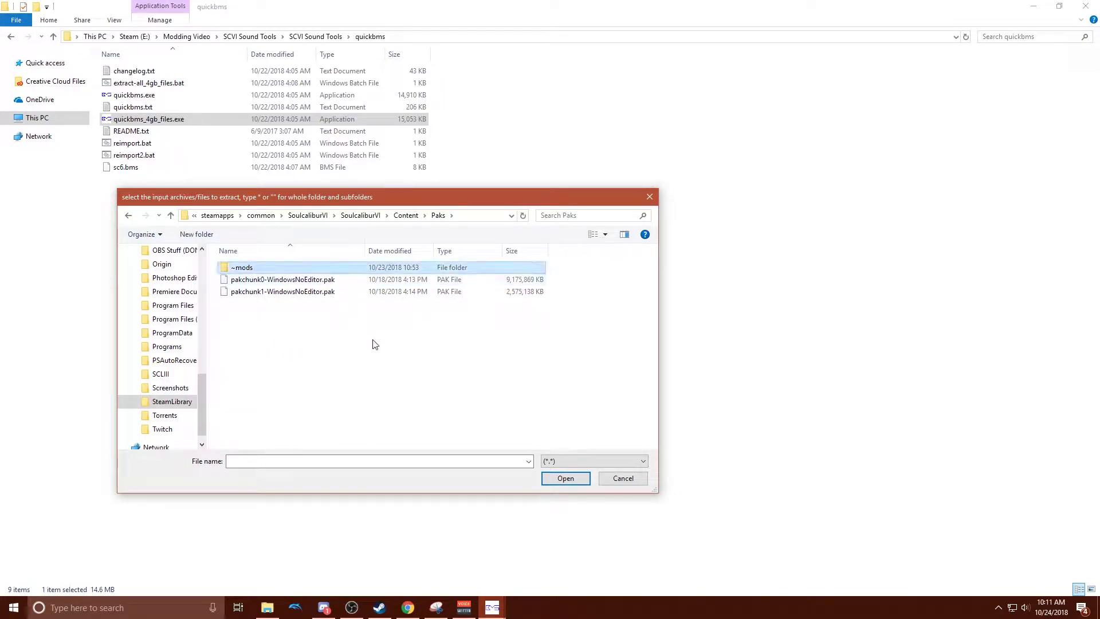
key(Delete)
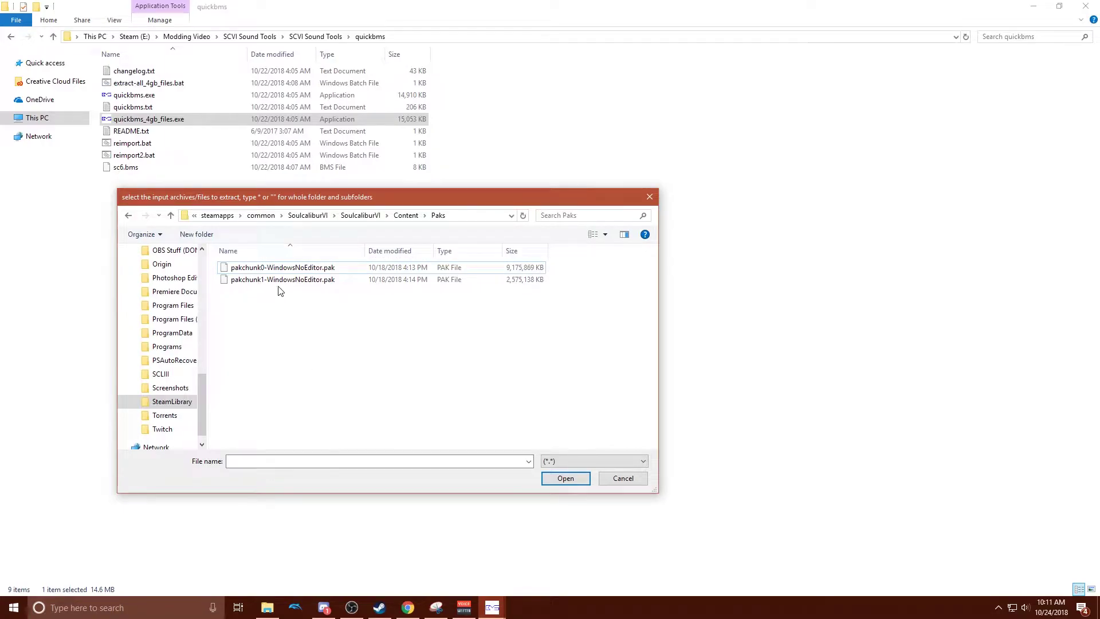
click(283, 267)
shift+click(287, 279)
shift+click(290, 282)
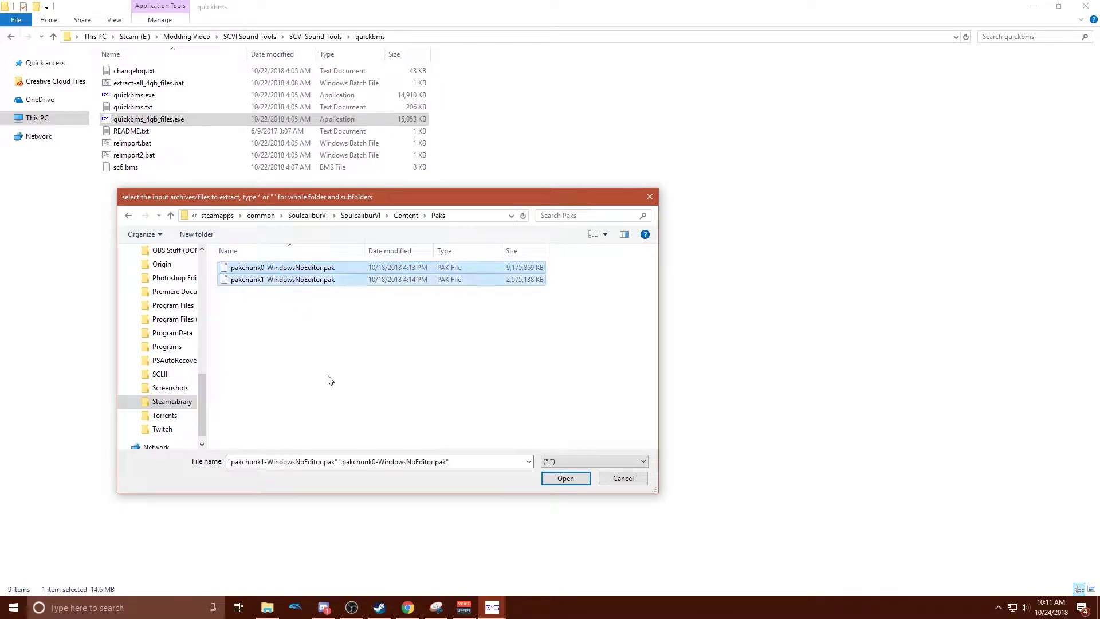
click(561, 479)
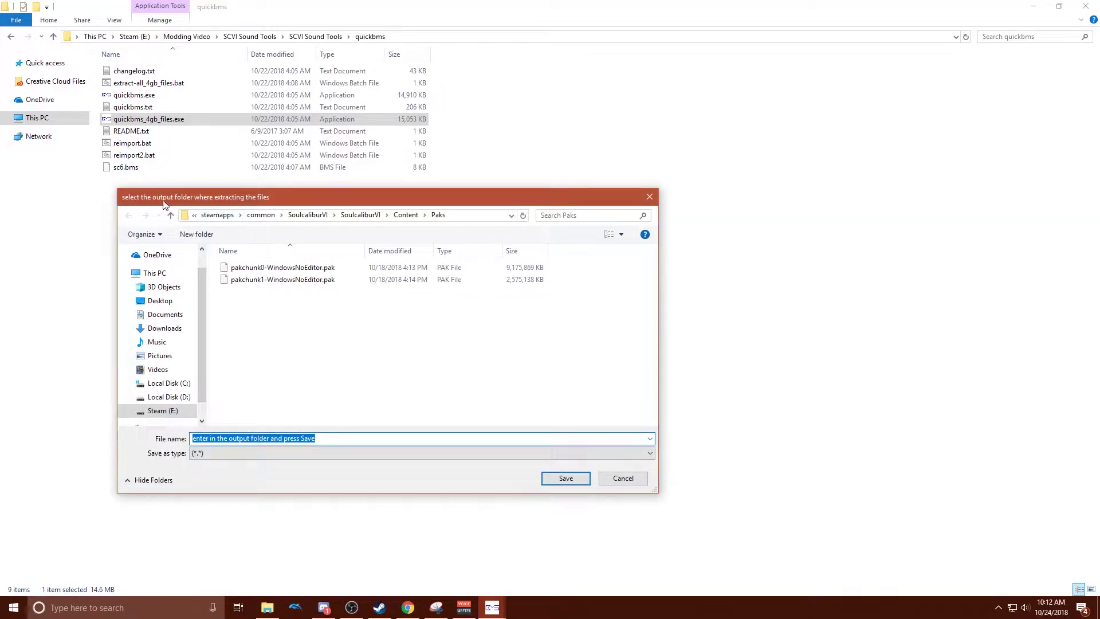
Point the output-folder dialog at E:\Modding Video using the copied path
mouse_move(289, 204)
mouse_down()
mouse_move(299, 188)
mouse_move(324, 186)
mouse_move(309, 209)
mouse_up()
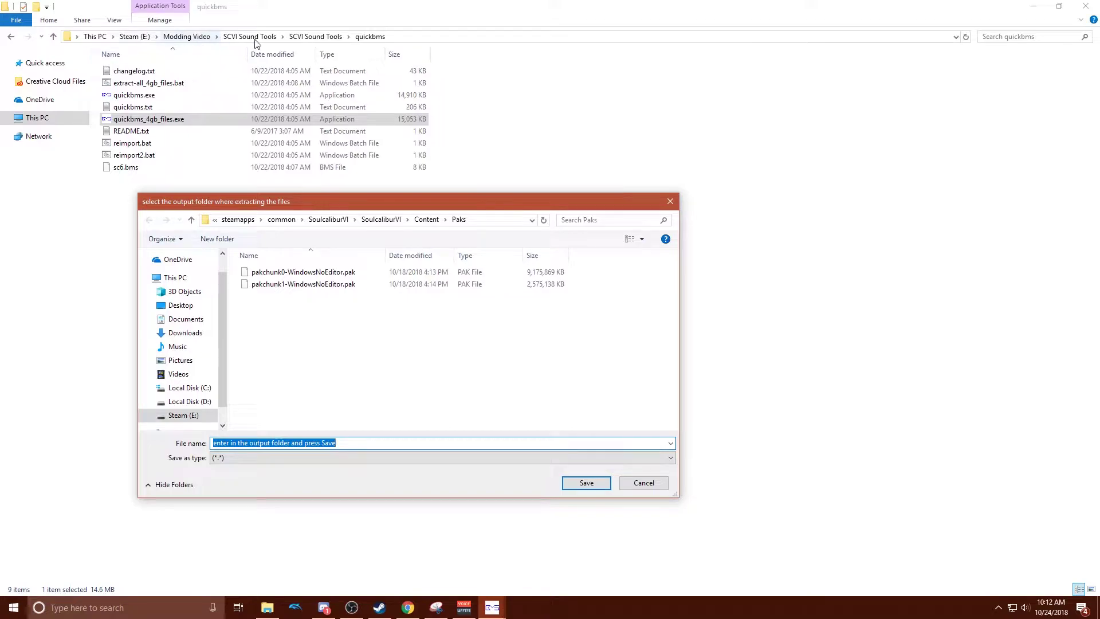
click(196, 39)
click(244, 38)
key(ctrl+c)
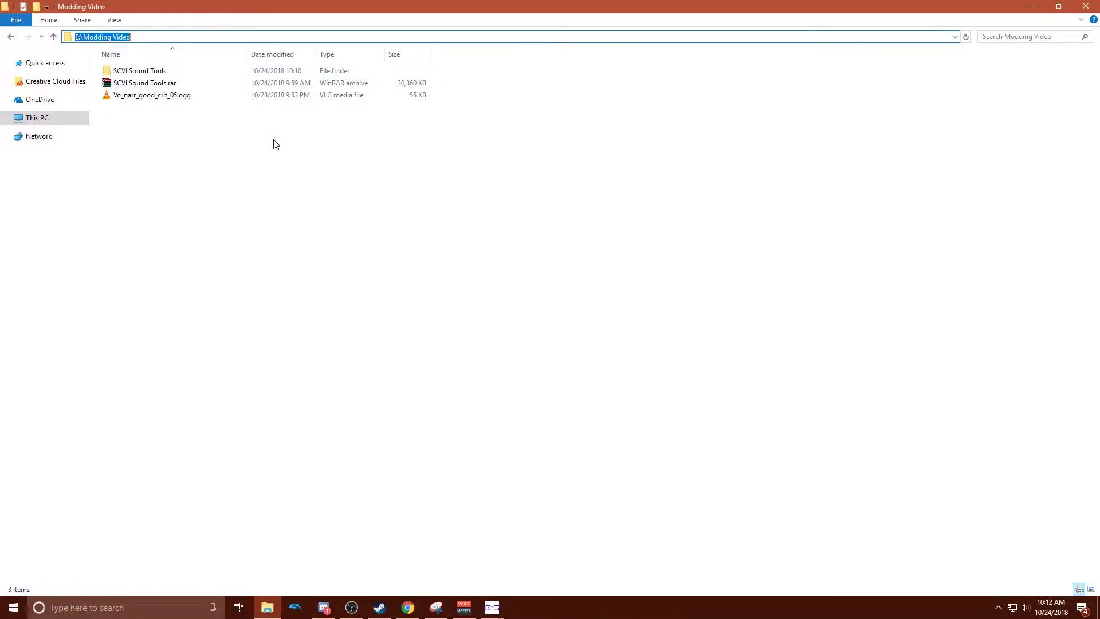
mouse_move(492, 607)
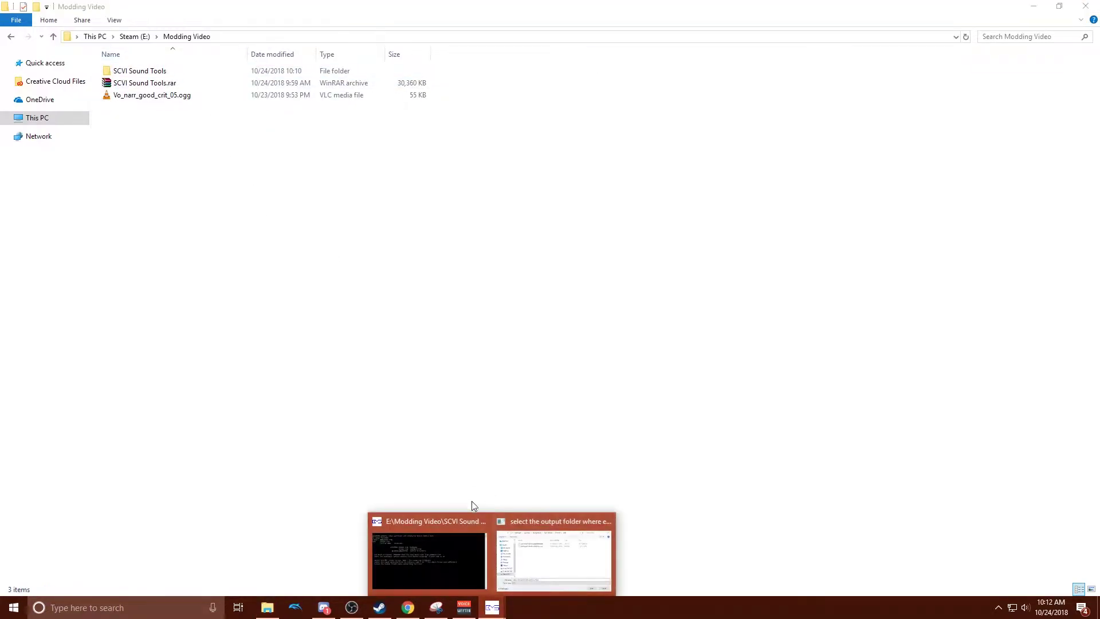
click(557, 545)
click(482, 224)
key(ctrl+v)
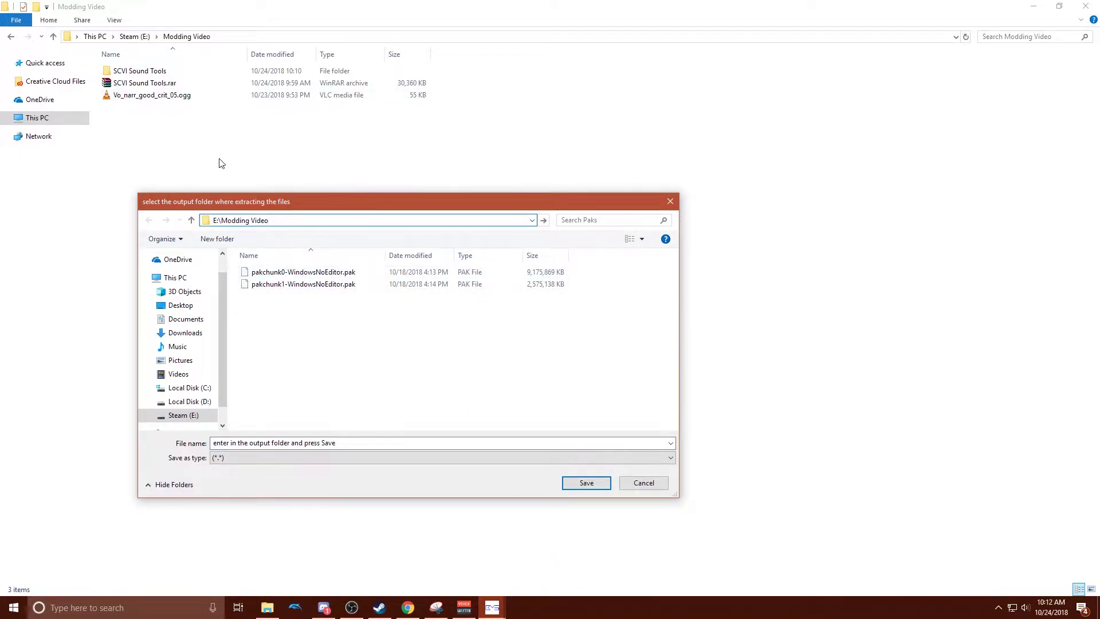
drag(325, 197, 321, 164)
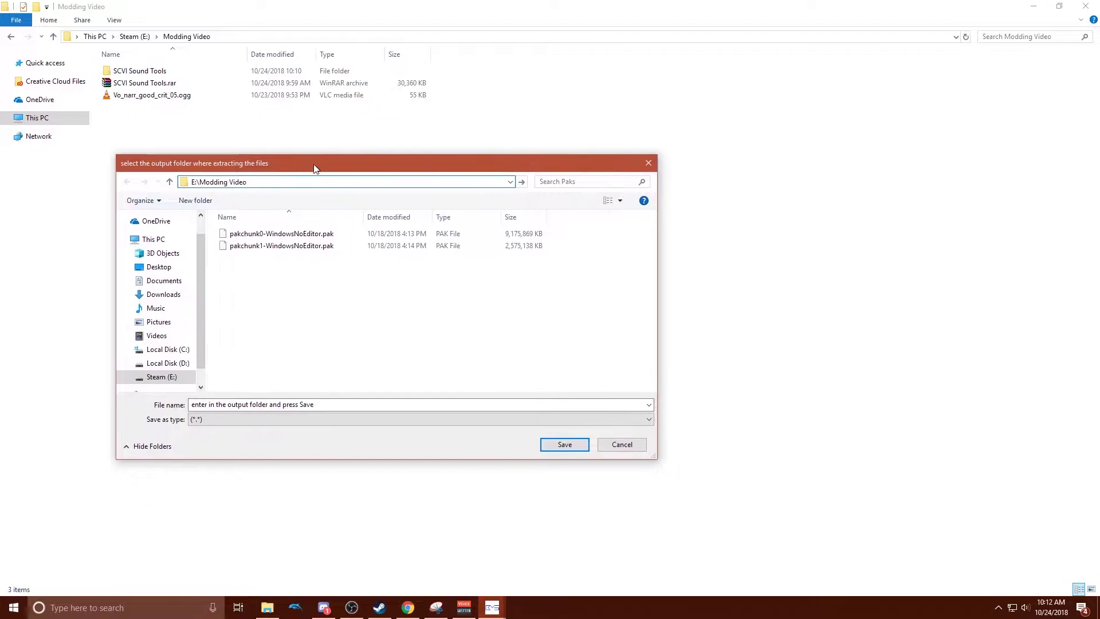
key(Return)
Create a folder named Dump, save it as the output folder, and open it
right_click(292, 295)
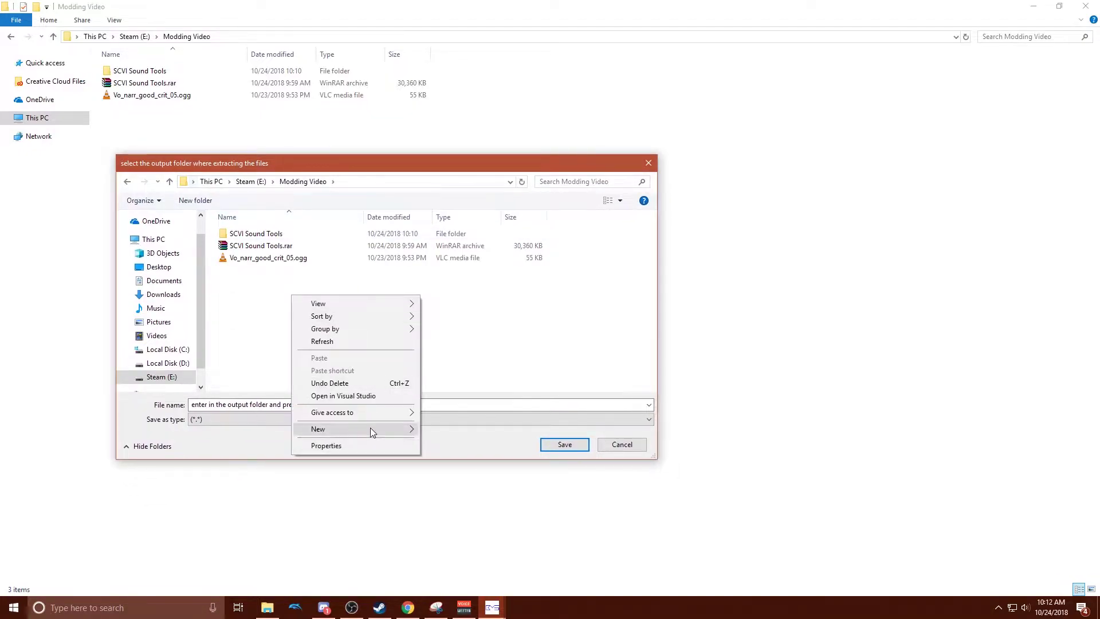
mouse_move(370, 427)
click(446, 430)
text(Dump)
key(Return)
key(Return)
click(564, 445)
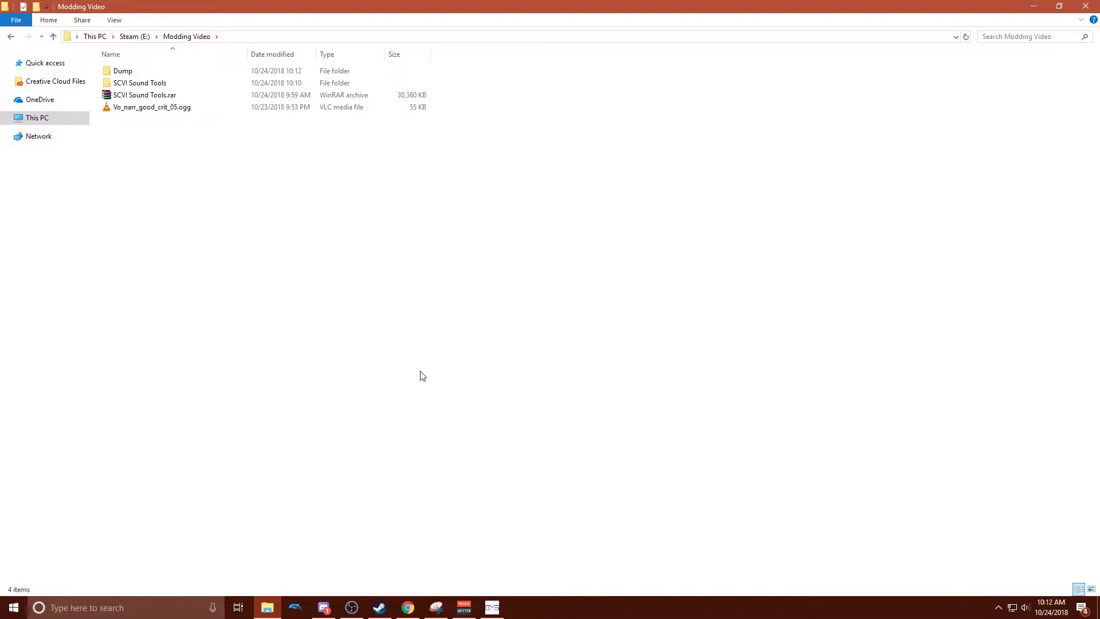
click(132, 72)
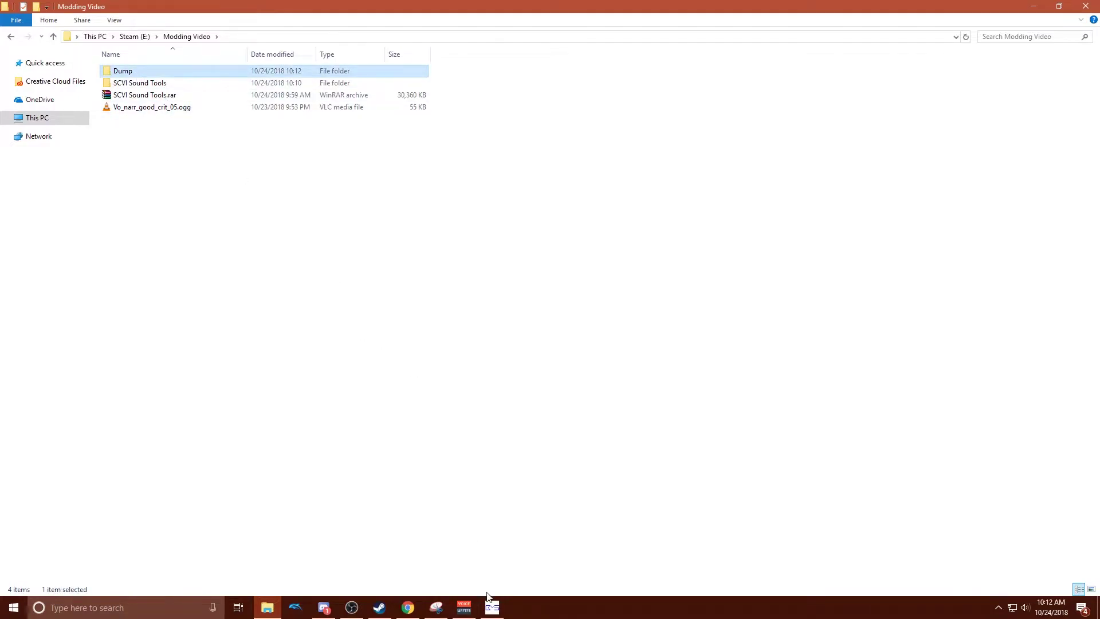
double_click(125, 70)
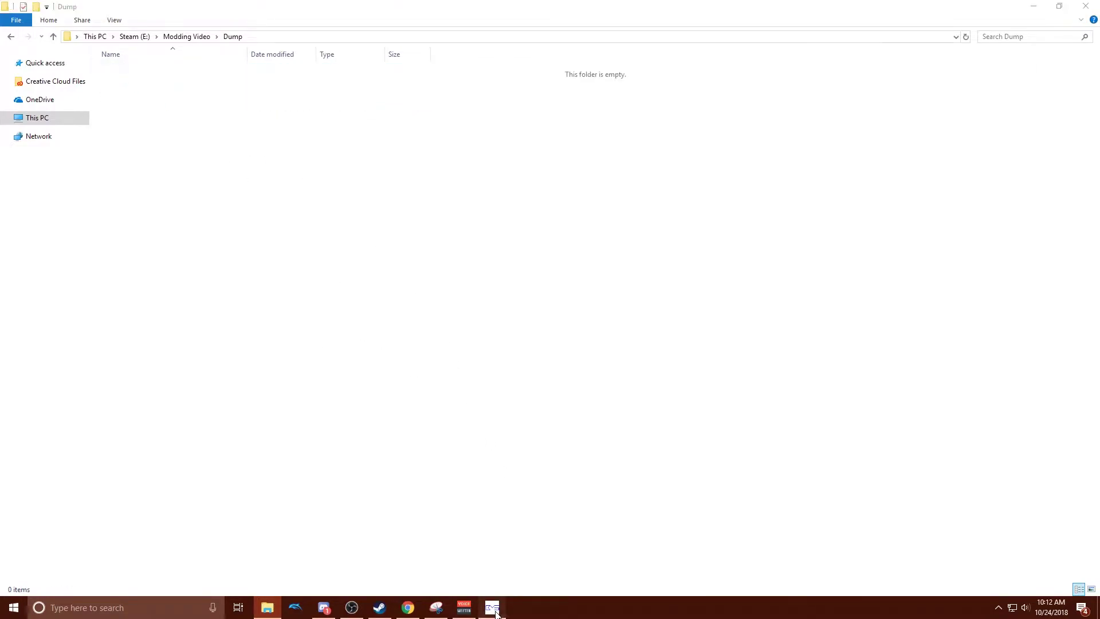
Enter key 0 at both KEY prompts so pakchunk0 and pakchunk1 extract into Dump
drag(171, 135, 162, 116)
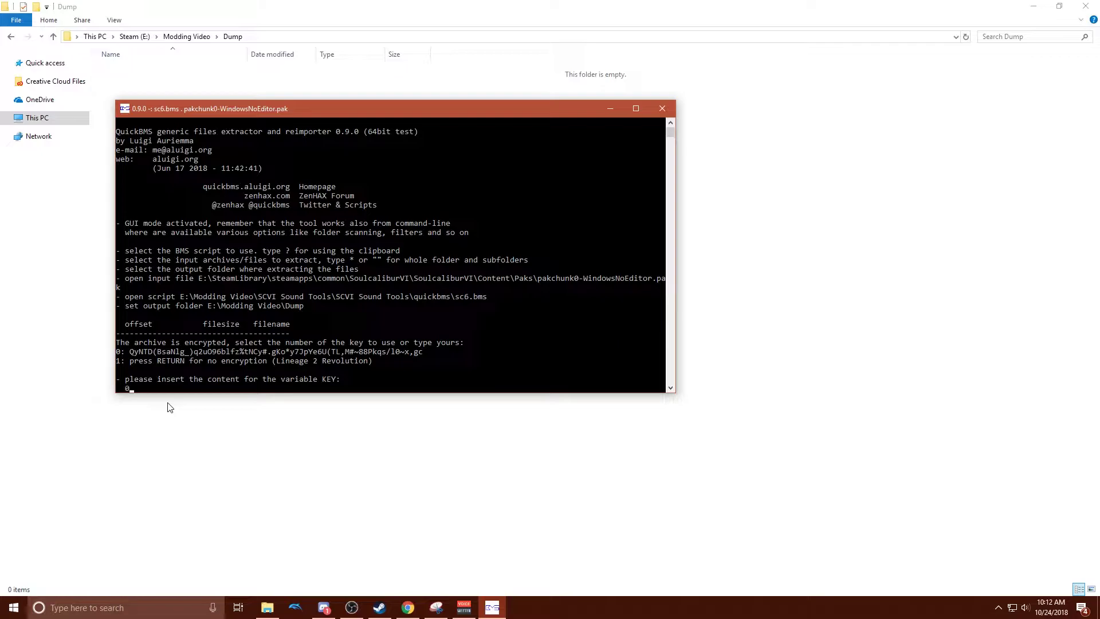
text(0)
key(Return)
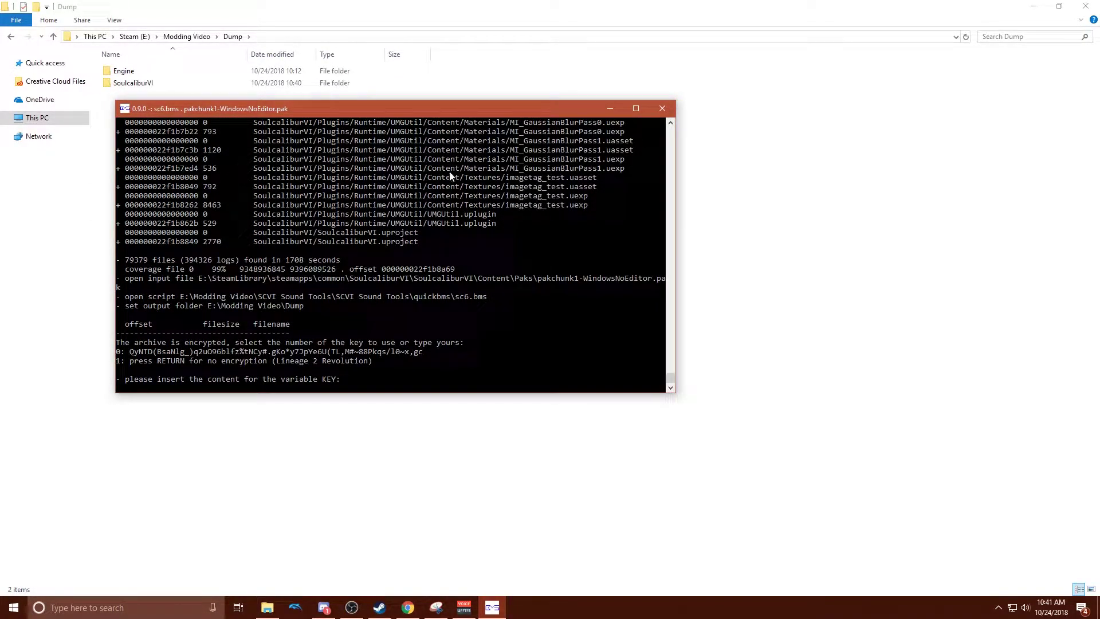
drag(371, 119, 438, 113)
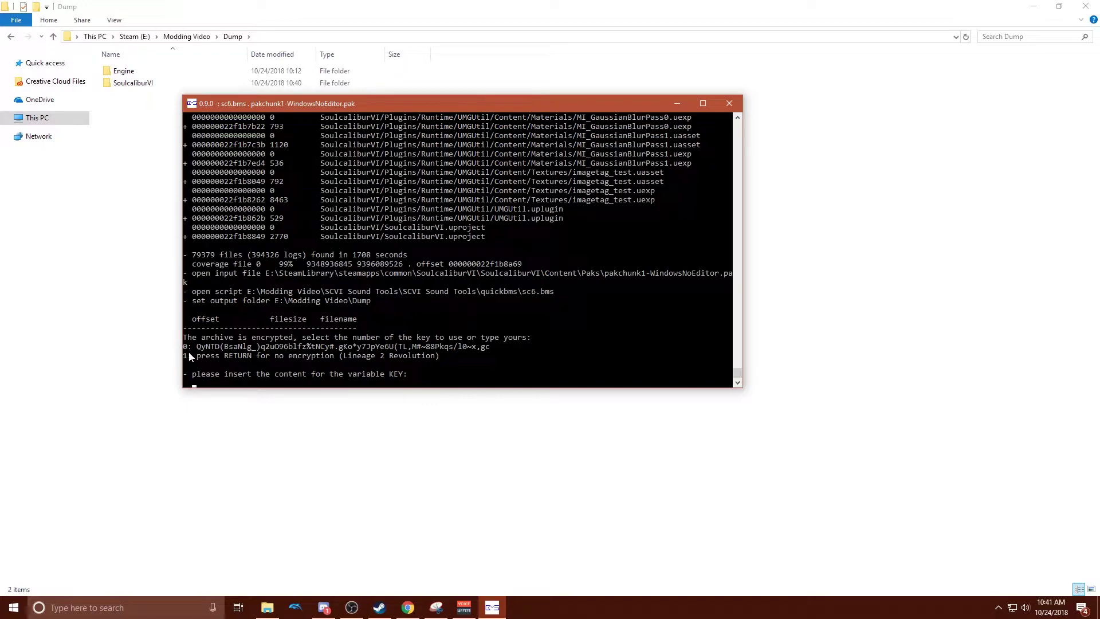
text(0)
key(Return)
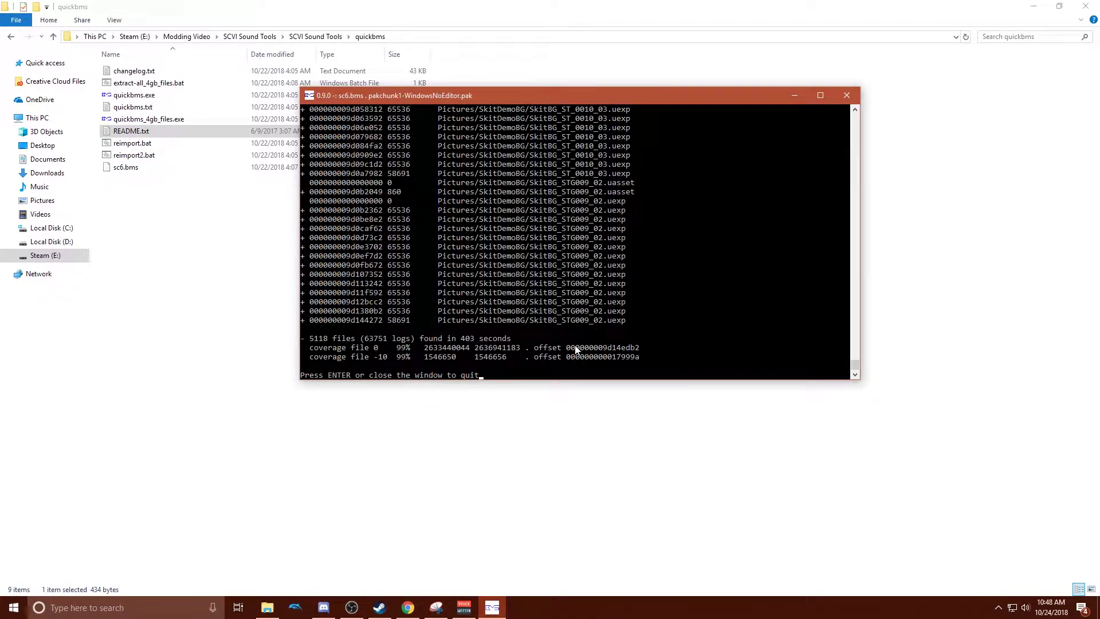
Close the finished QuickBMS console and return to the Modding Video folder
key(Return)
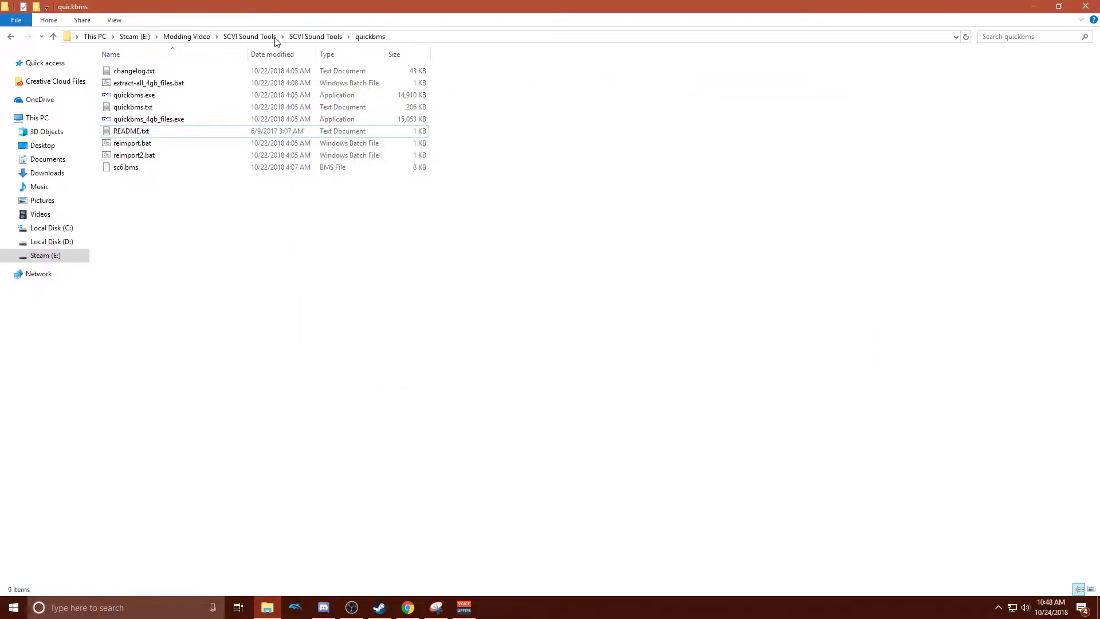
click(255, 36)
click(203, 37)
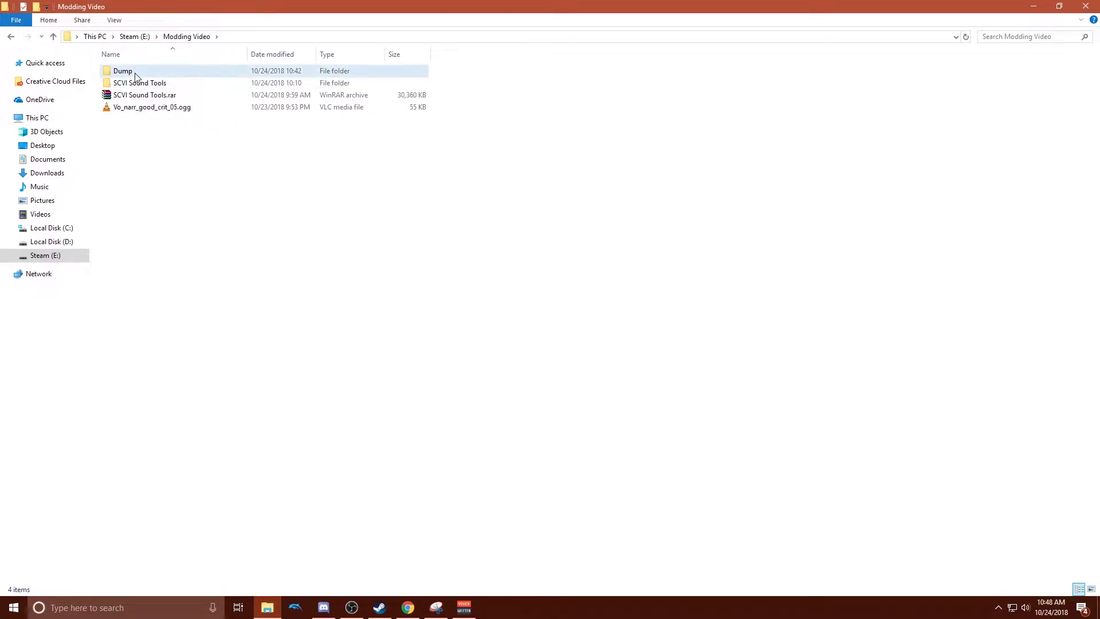
Browse Dump down to Content\Common\DataAsset, then go back and open SCVI Sound Tools
double_click(136, 75)
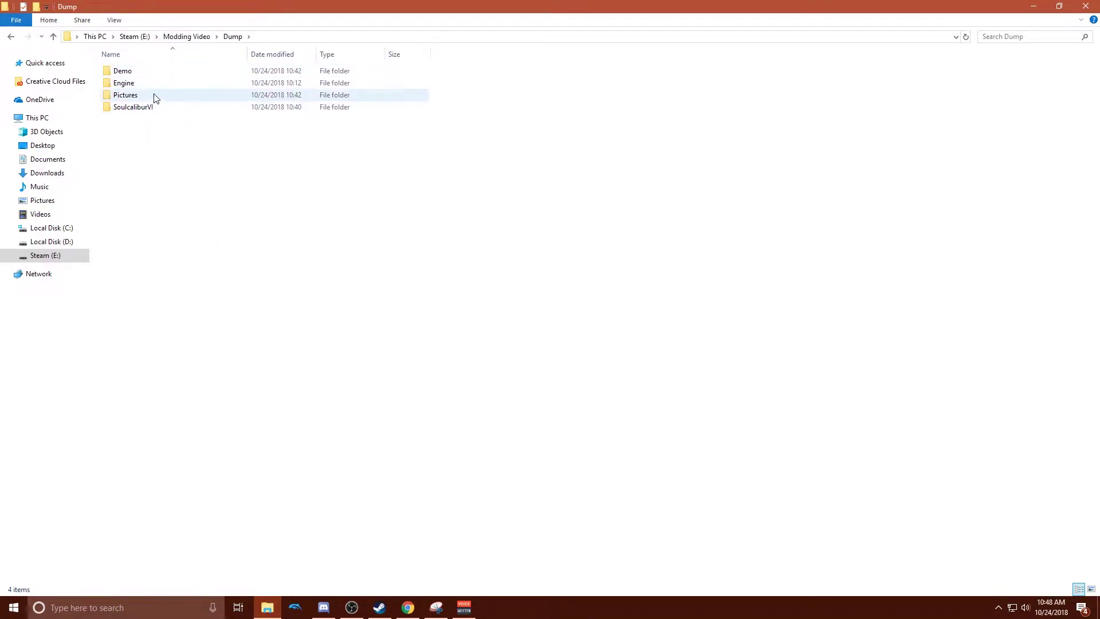
double_click(156, 108)
double_click(178, 85)
double_click(163, 108)
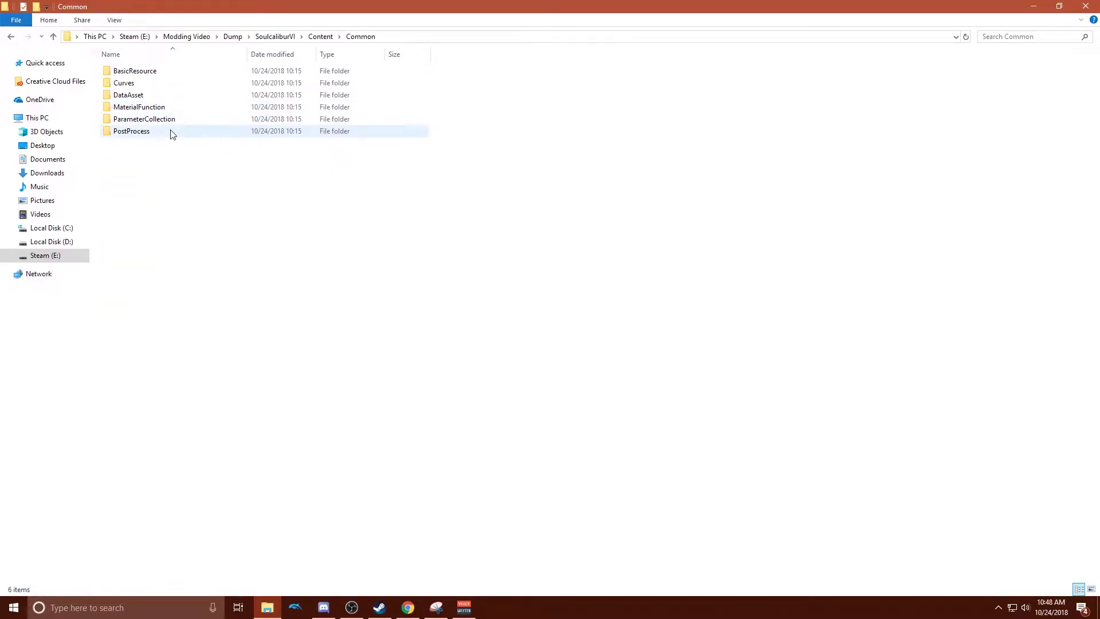
double_click(169, 95)
key(alt+Left)
key(alt+Up)
key(alt+Up)
key(alt+Up)
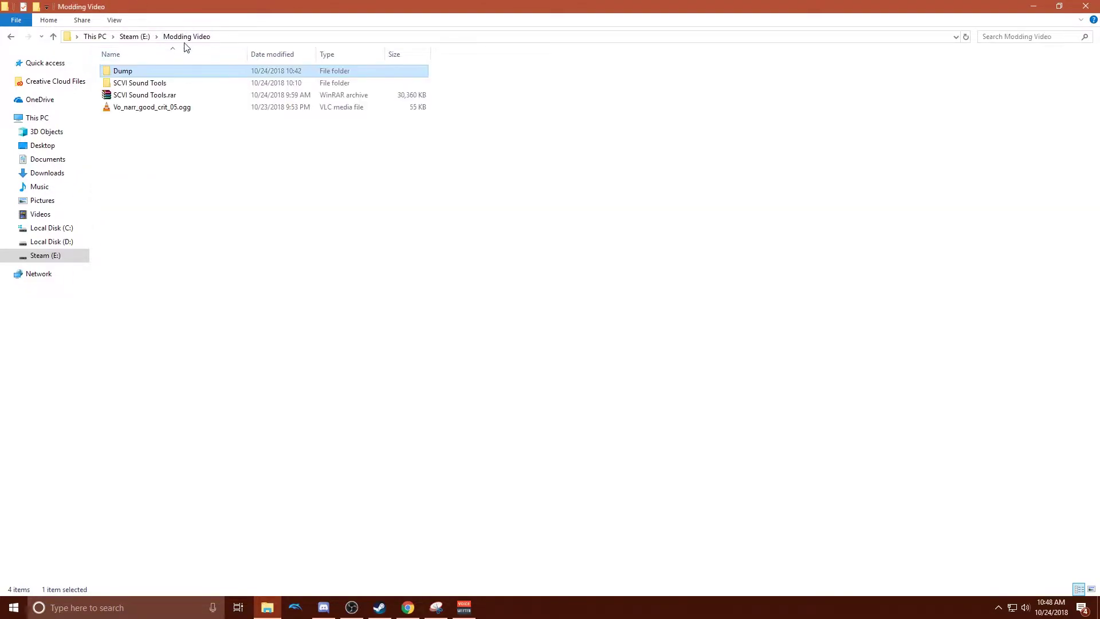
double_click(138, 84)
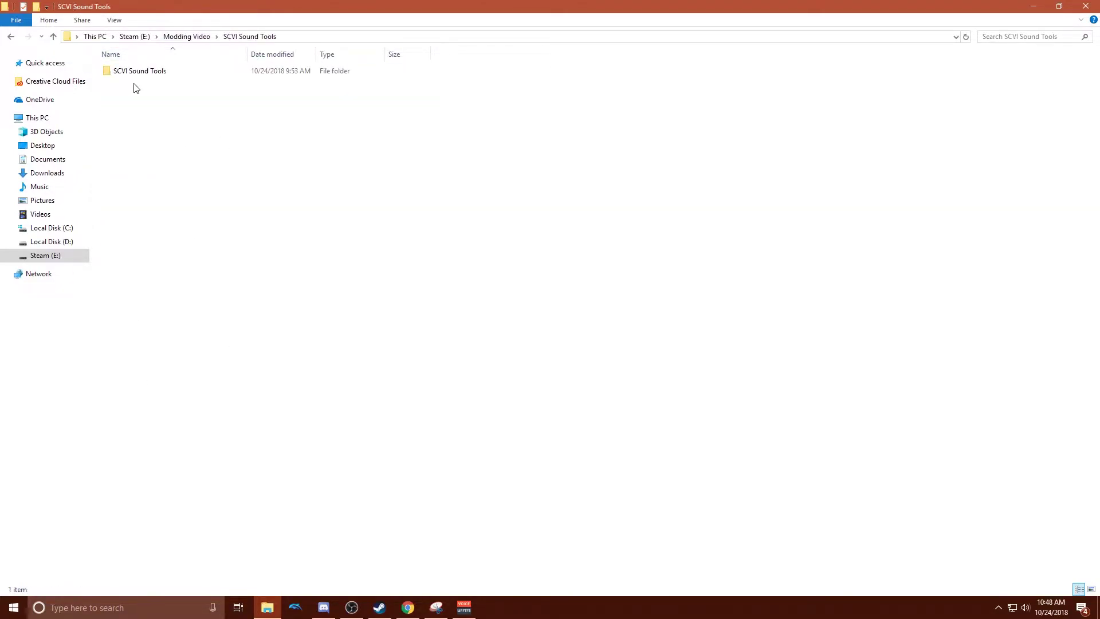
Launch eternity_audio_tool.exe from the Eternity Audio Tool 0.91 folder
double_click(142, 71)
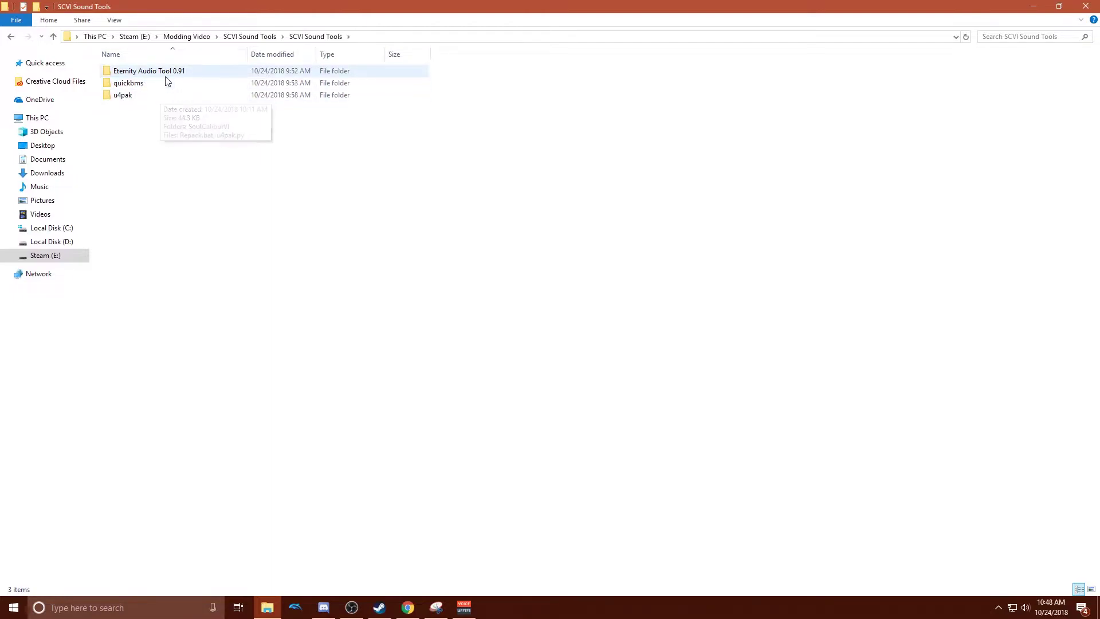
click(188, 76)
double_click(189, 76)
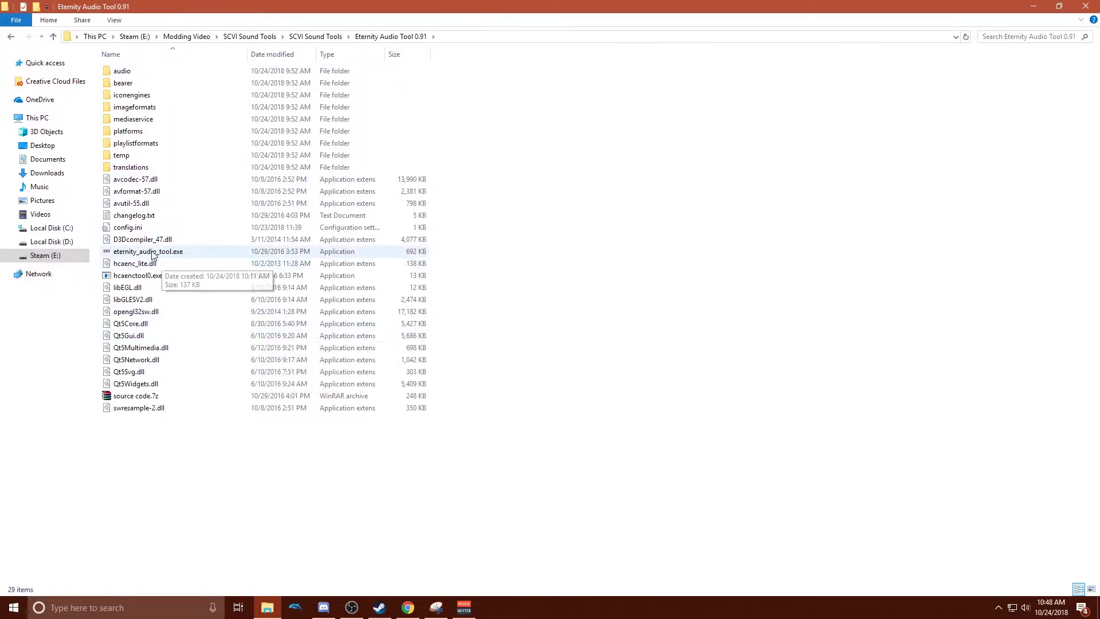
double_click(239, 253)
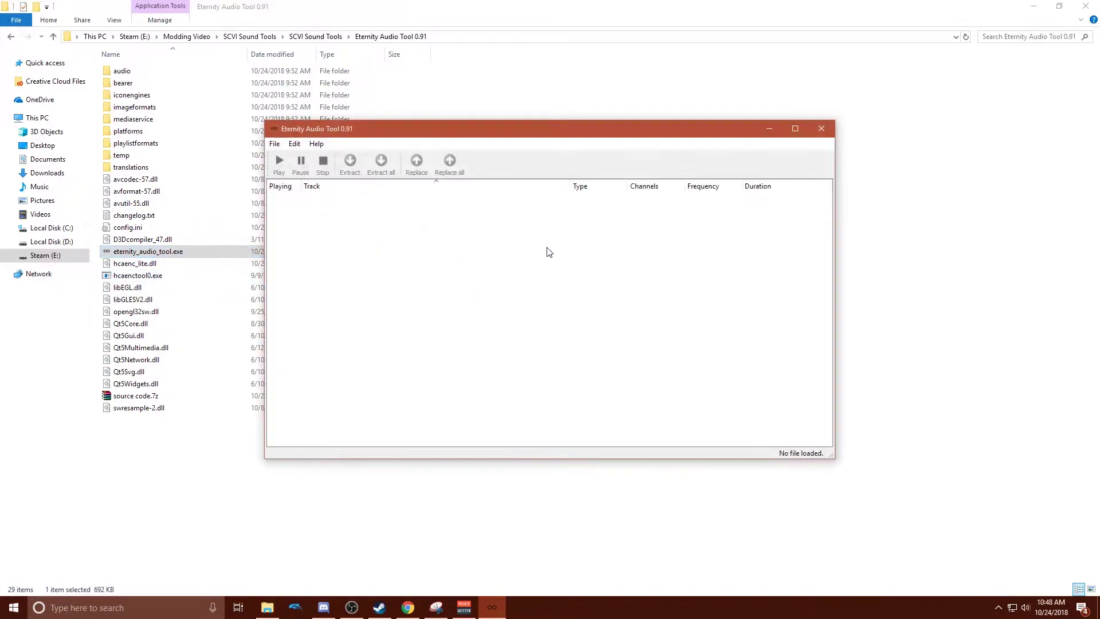
Associate the .acb extension with the tool and confirm the registry change
click(294, 145)
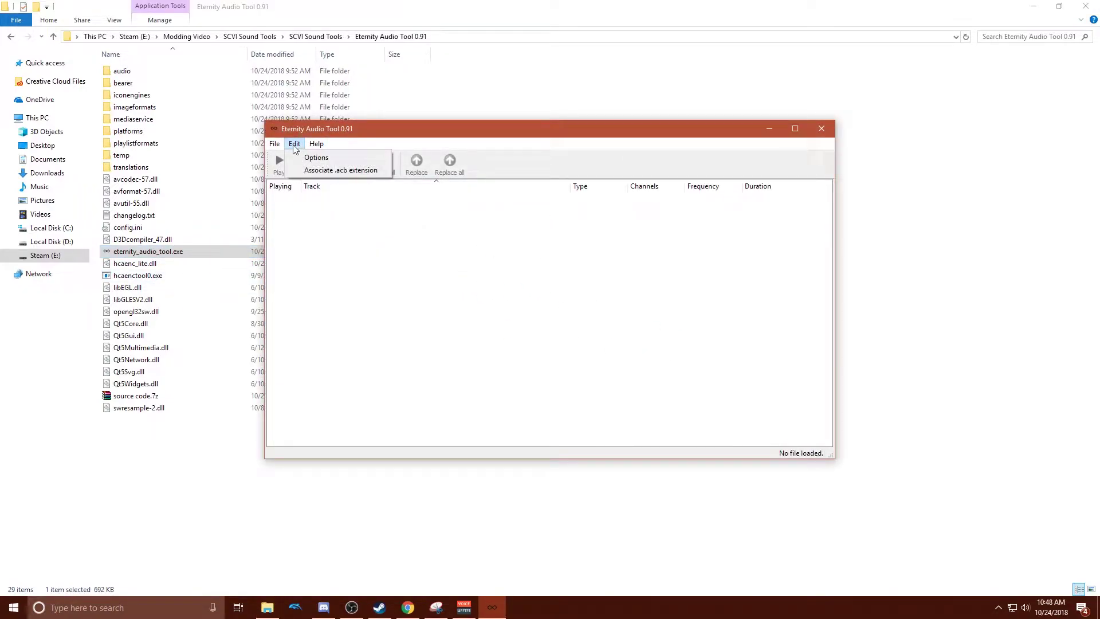
click(374, 171)
drag(521, 236, 448, 220)
click(575, 302)
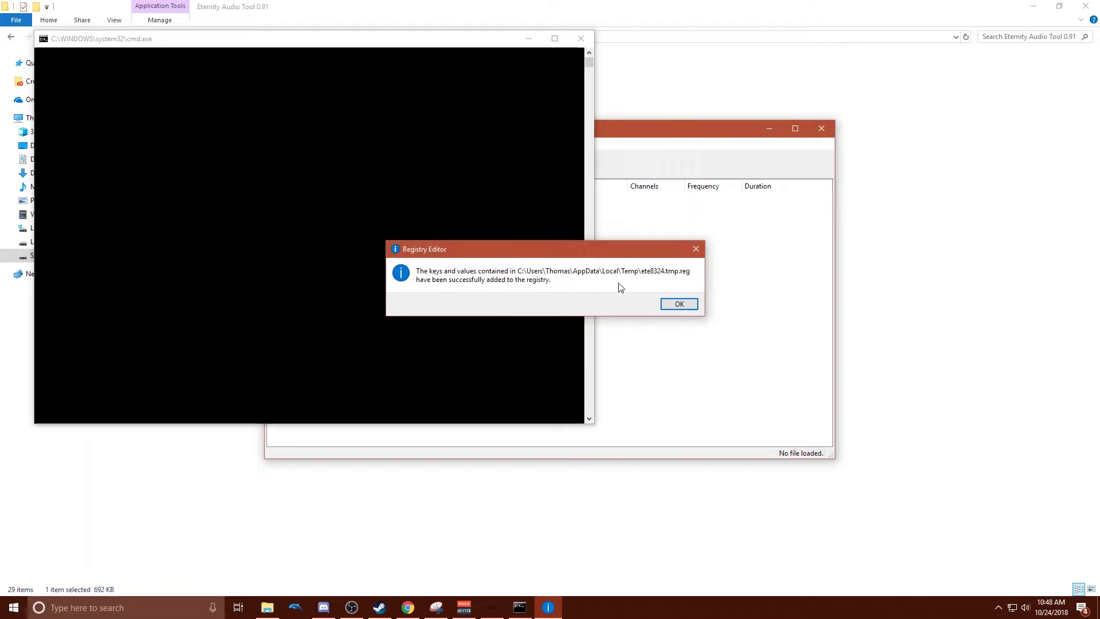
click(678, 302)
click(847, 299)
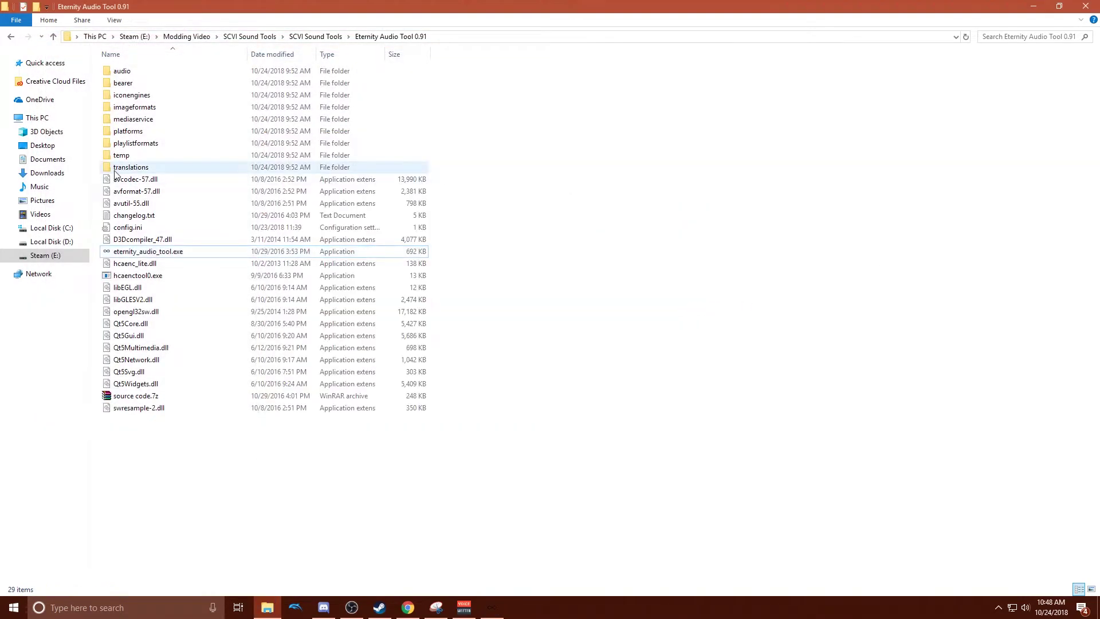
Browse Modding Video\Dump\SoulcaliburVI\Content\Sound\_resource\Voice into CMN_Voice to find VO_CMN.acb
click(200, 39)
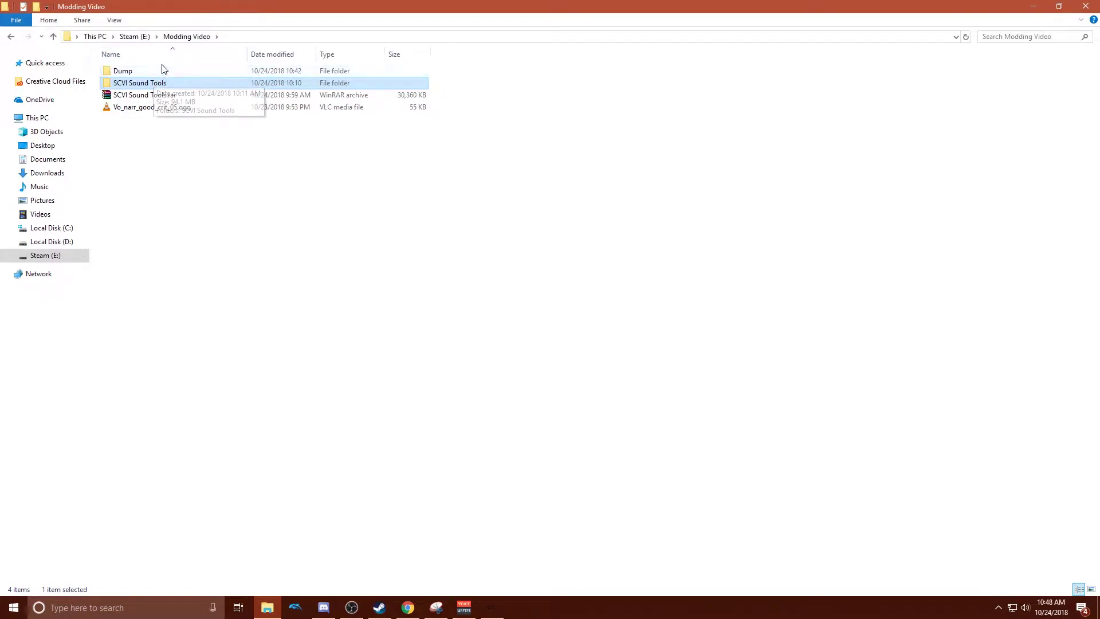
double_click(156, 71)
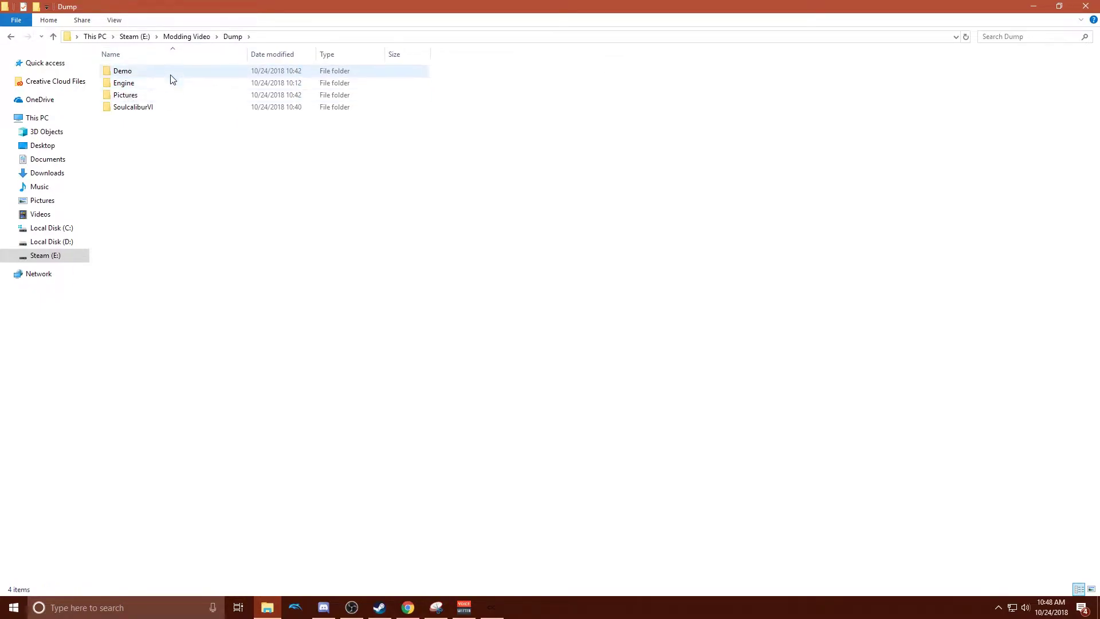
double_click(178, 108)
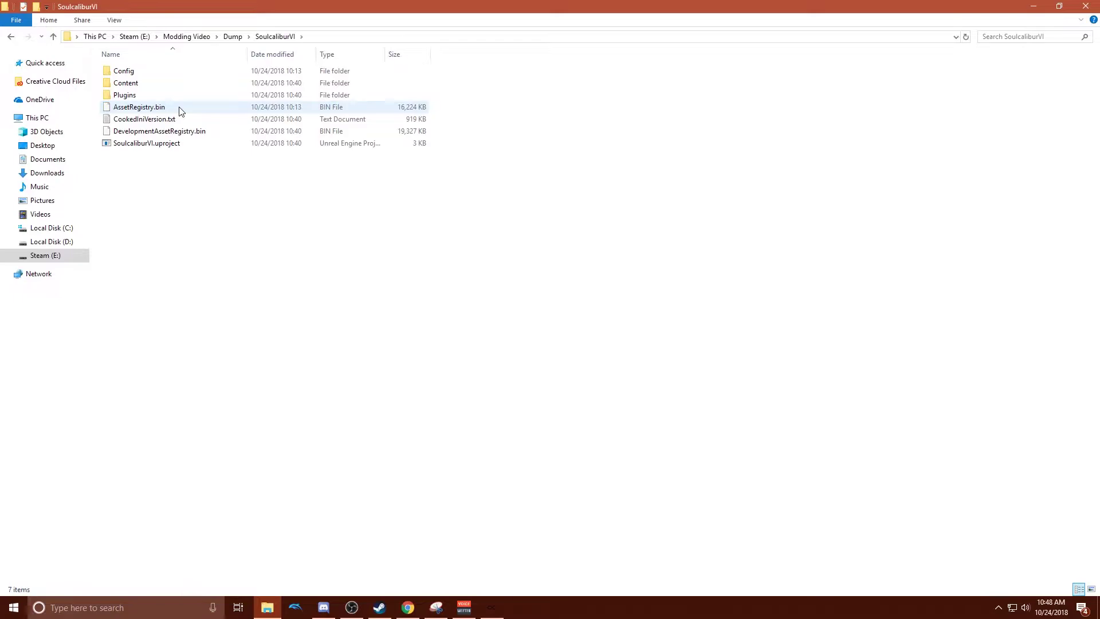
double_click(160, 84)
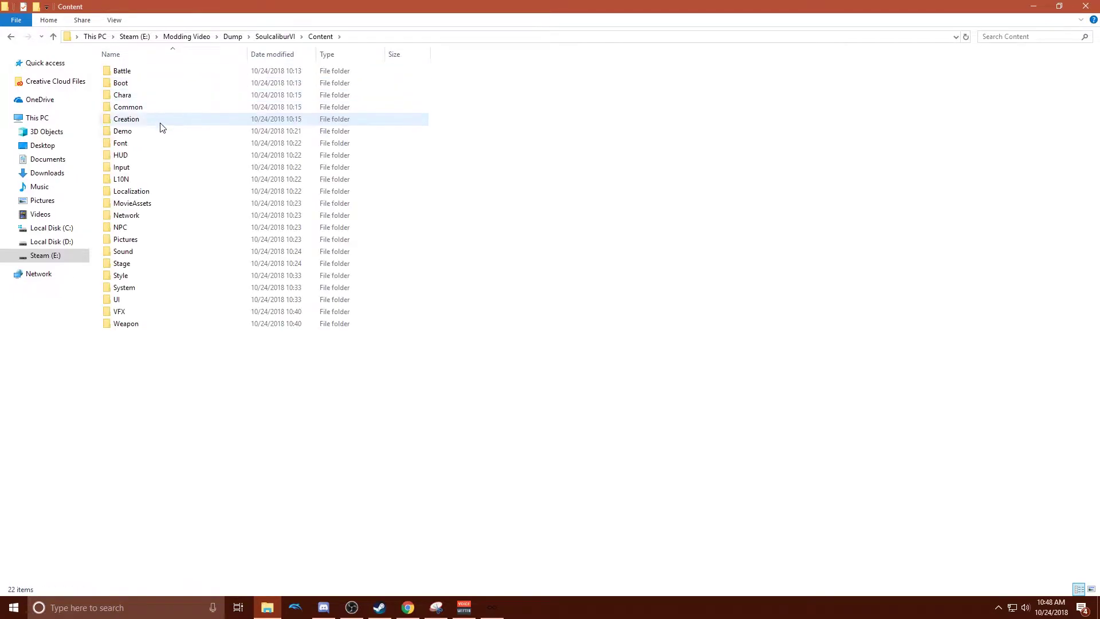
double_click(159, 289)
key(alt+Left)
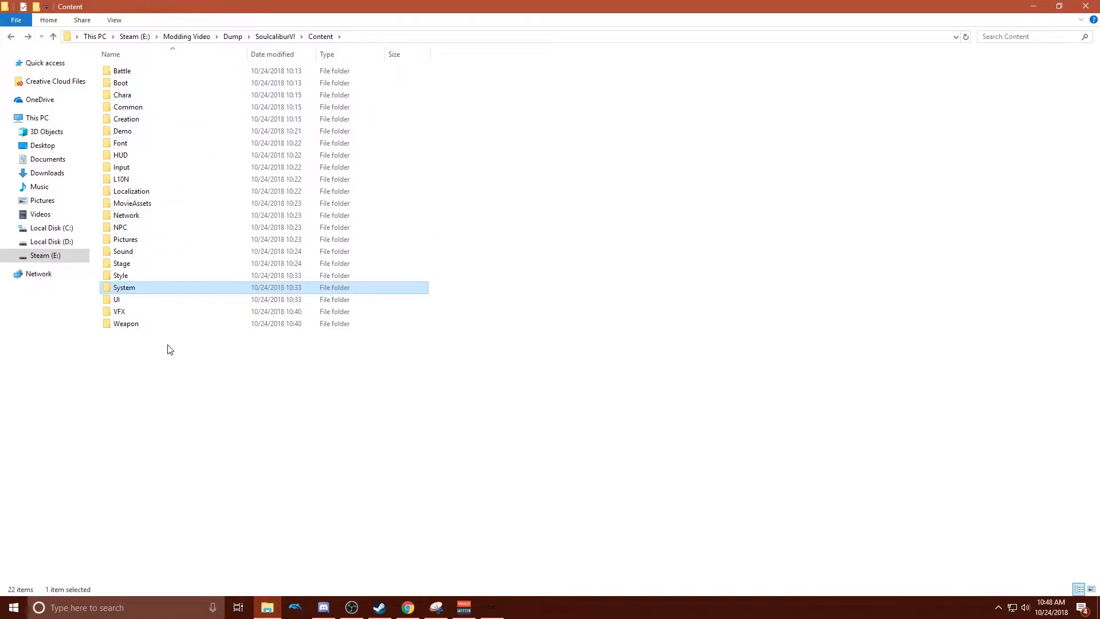
double_click(155, 252)
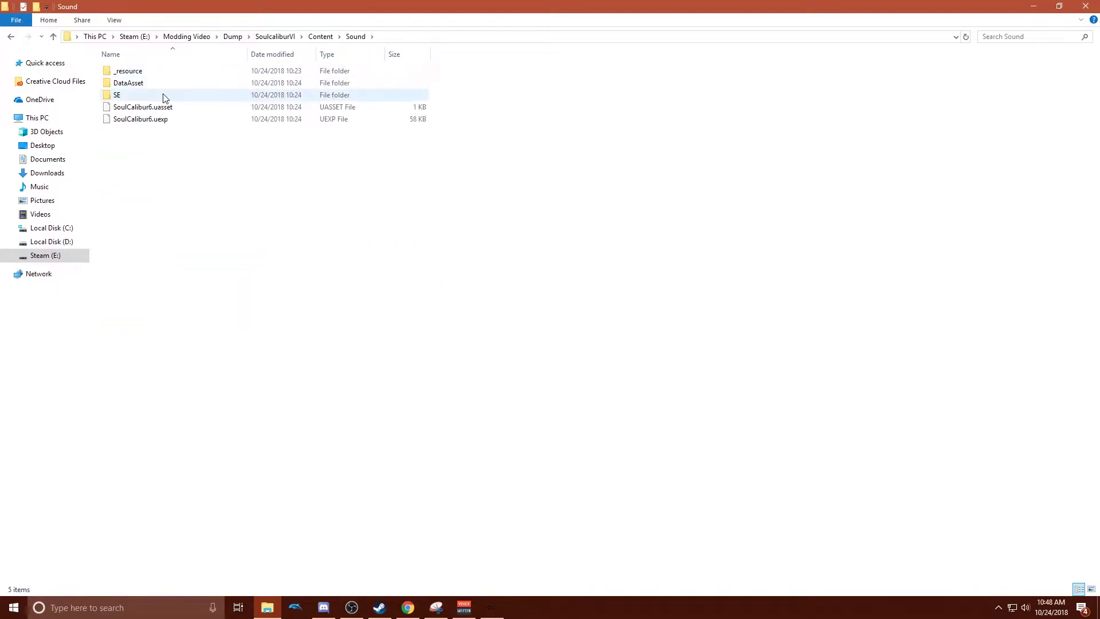
double_click(164, 73)
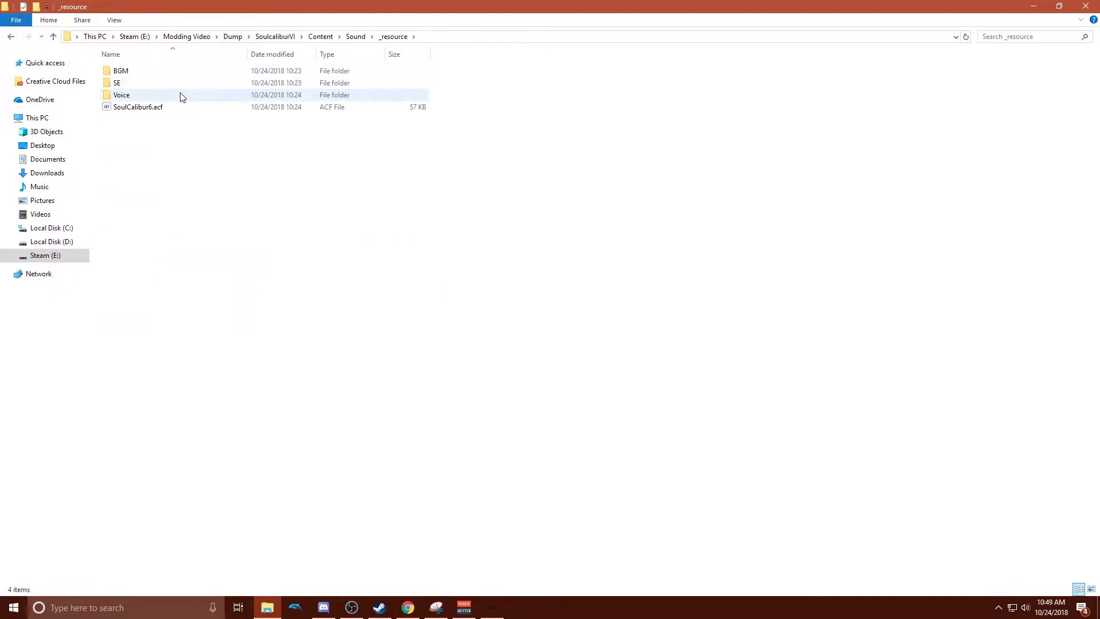
mouse_move(199, 98)
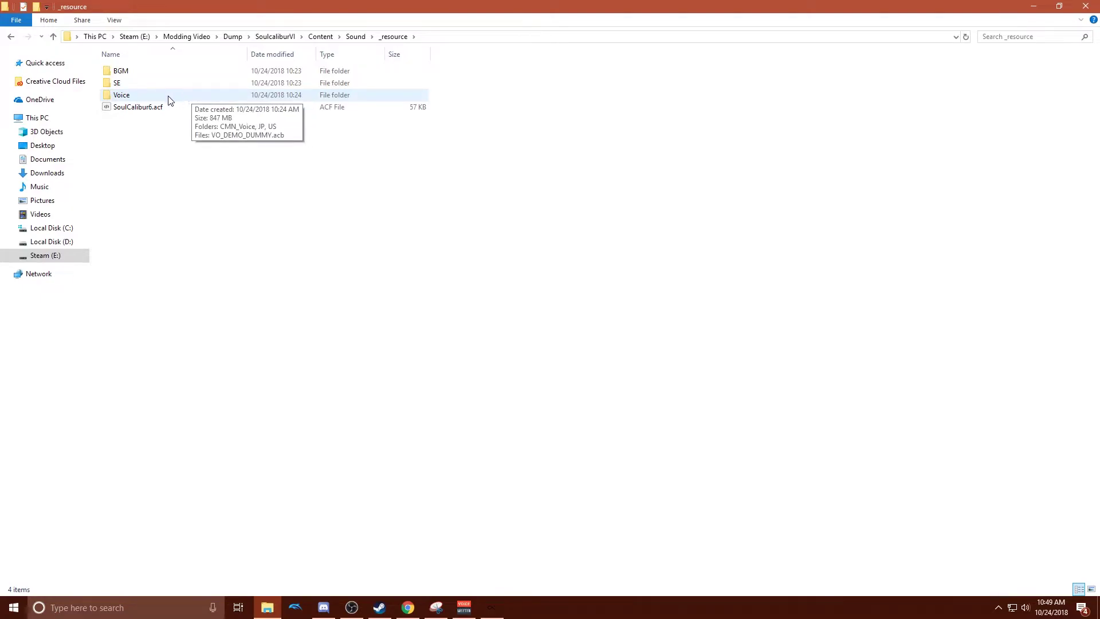
double_click(131, 95)
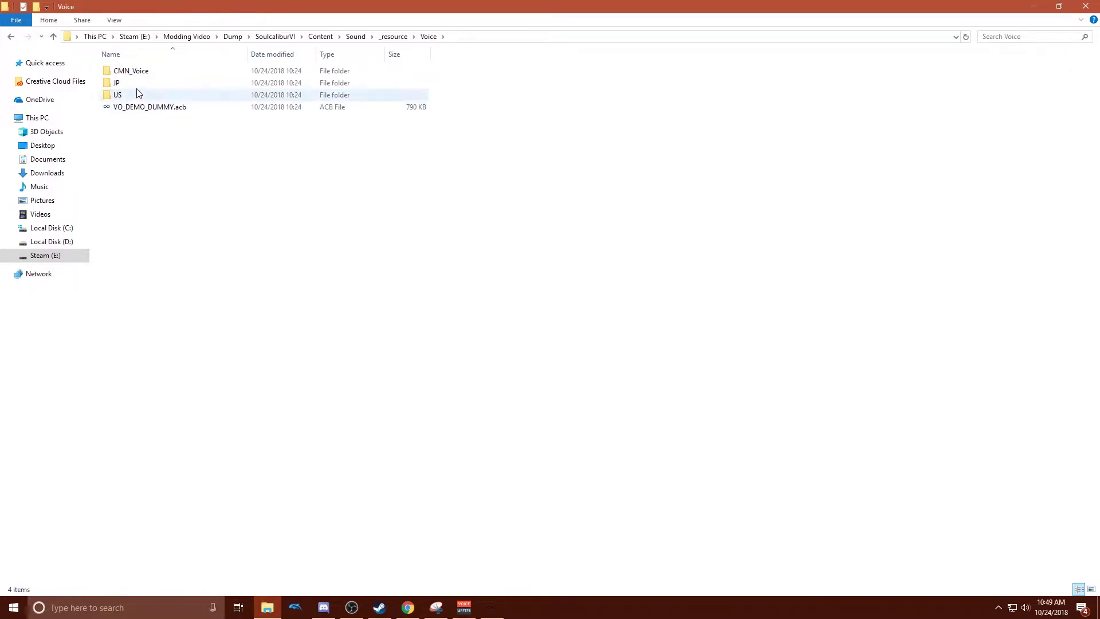
double_click(163, 73)
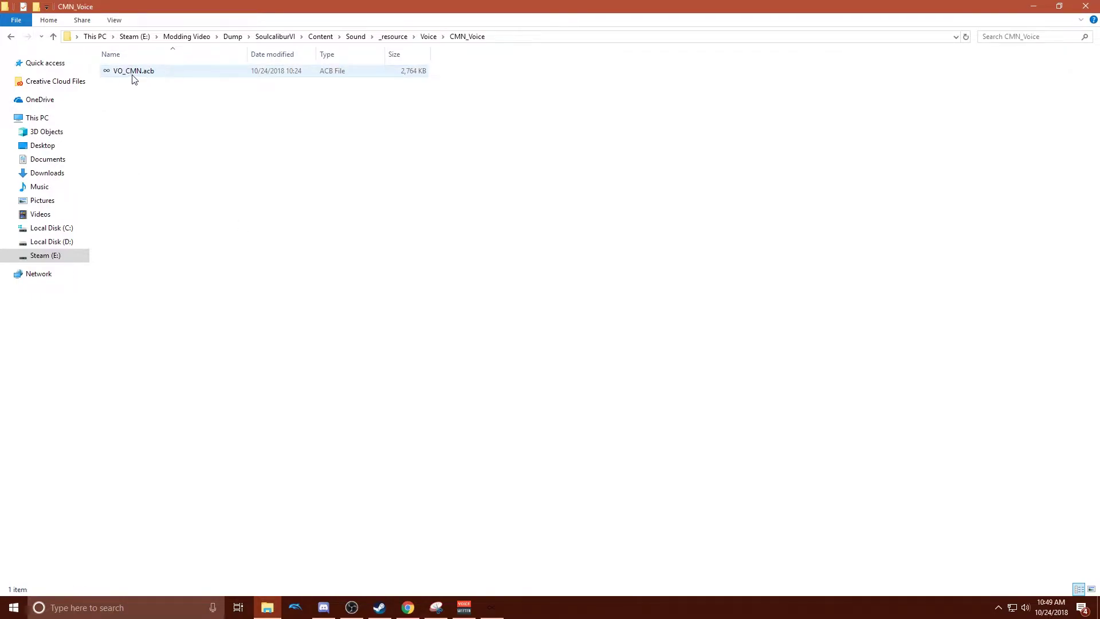
Open VO_CMN.acb in Eternity Audio Tool and preview tracks 0001 and 0002
double_click(166, 74)
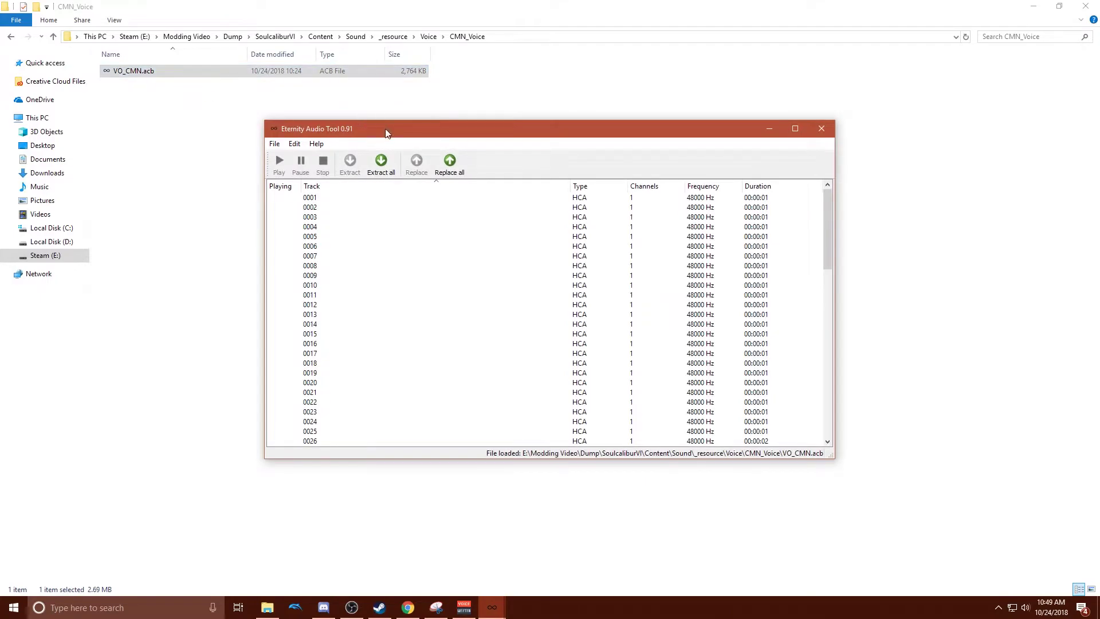
drag(387, 133, 315, 124)
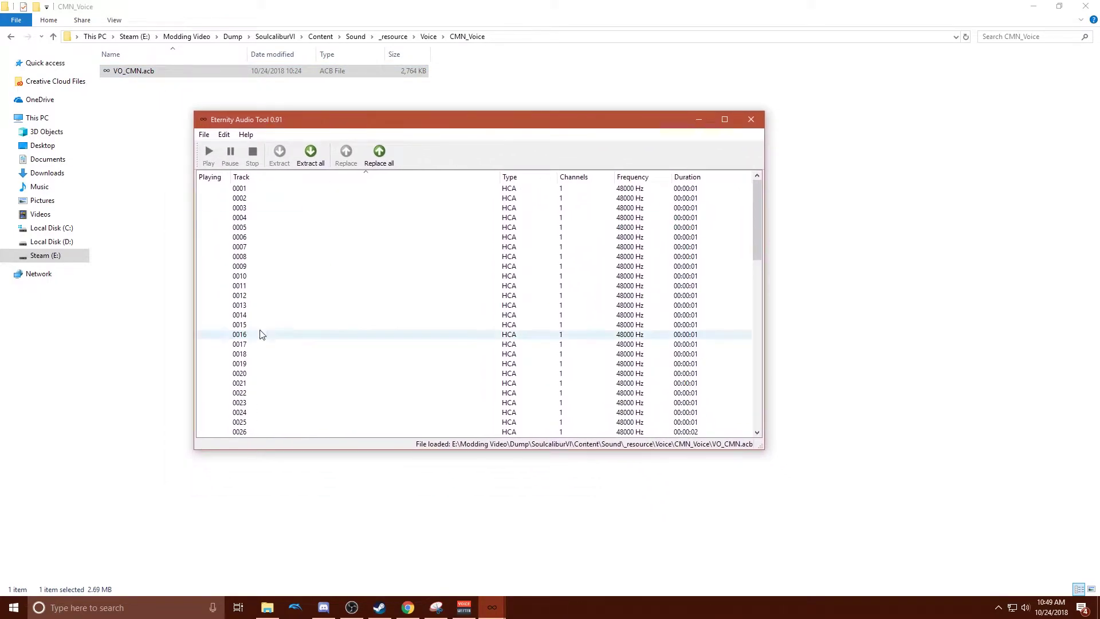
click(272, 189)
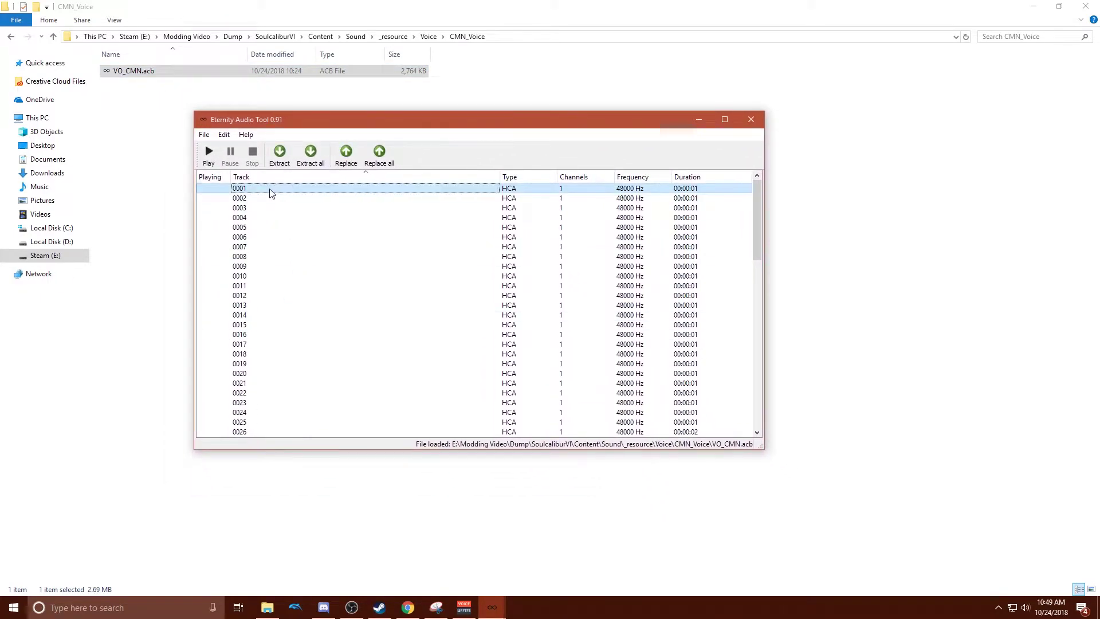
click(212, 156)
click(240, 198)
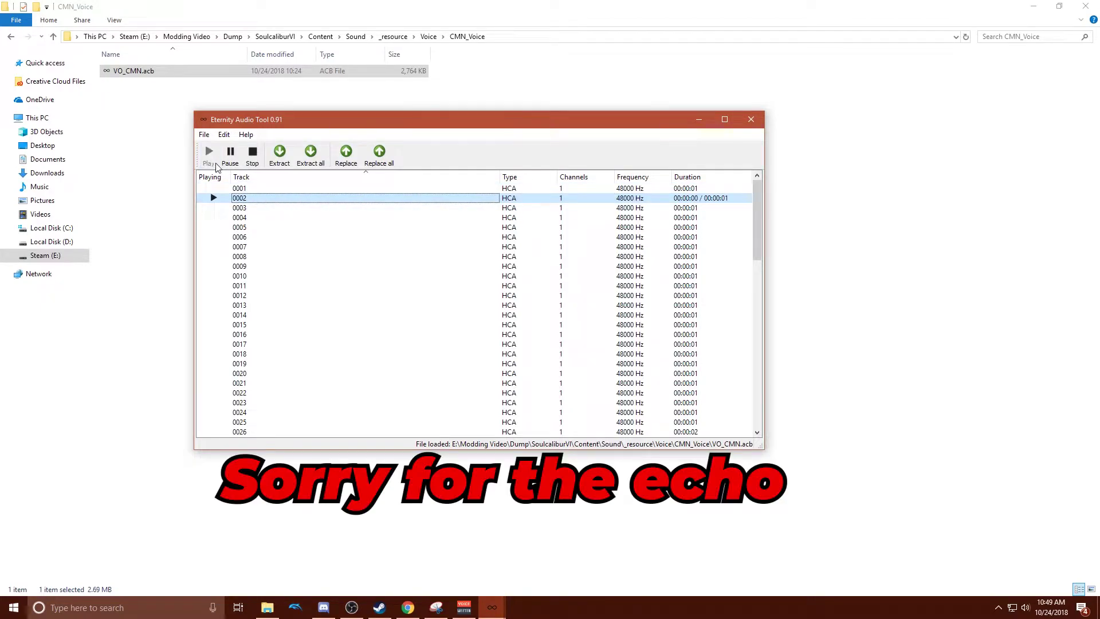
key(Down)
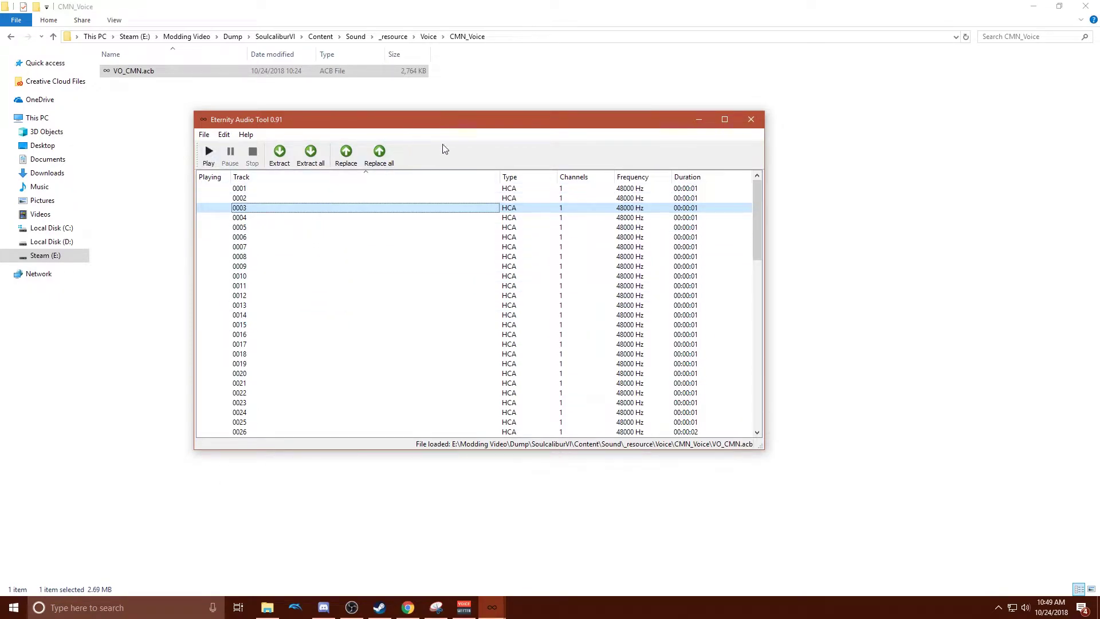
Preview tracks 0013, 0011, 0033, 0030 and 0029, then select track 0028
drag(457, 124, 482, 130)
click(290, 310)
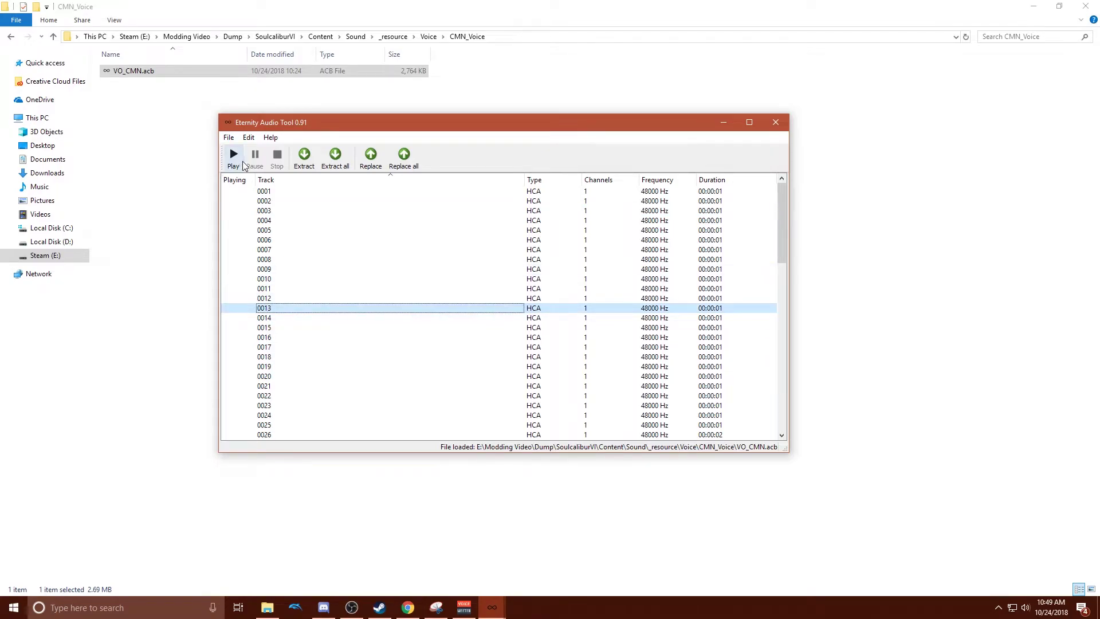
click(233, 156)
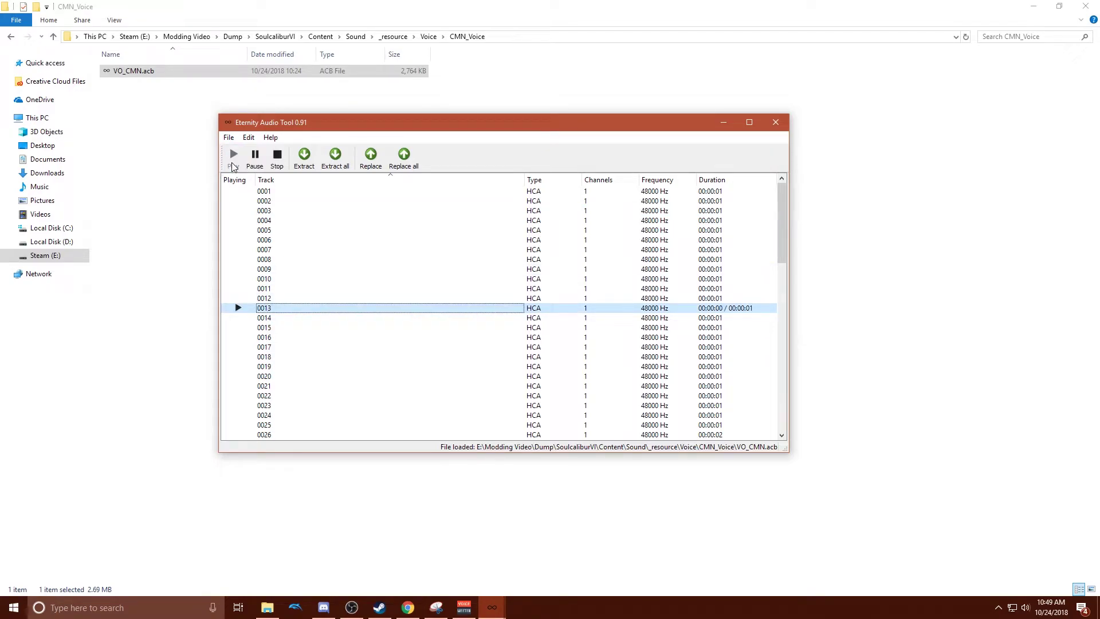
click(286, 289)
click(237, 160)
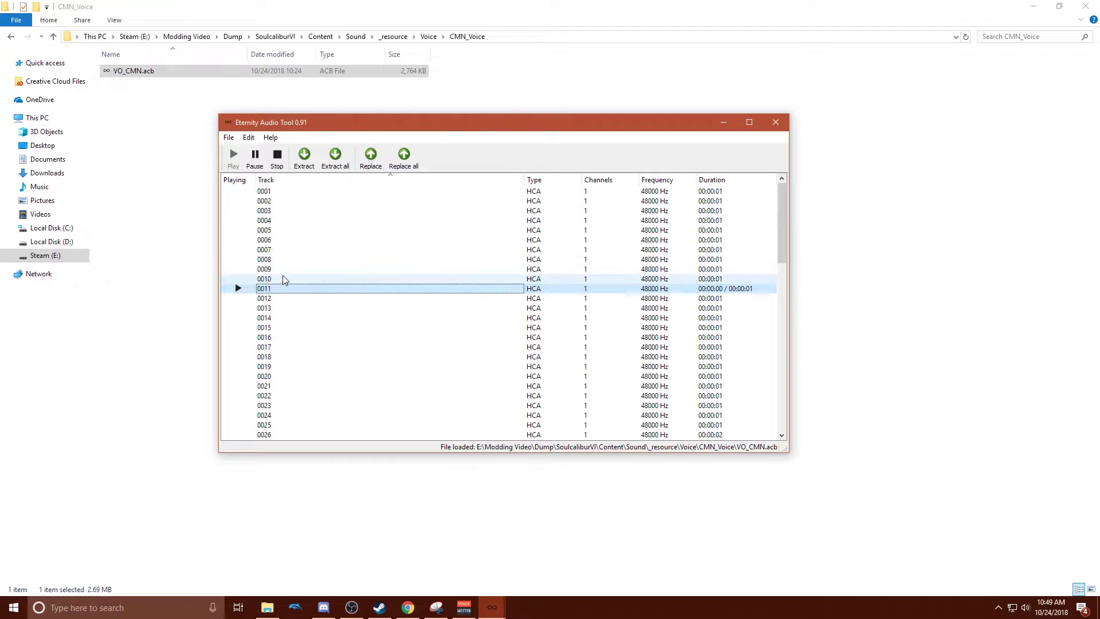
scroll(280, 287, down, 6)
double_click(279, 327)
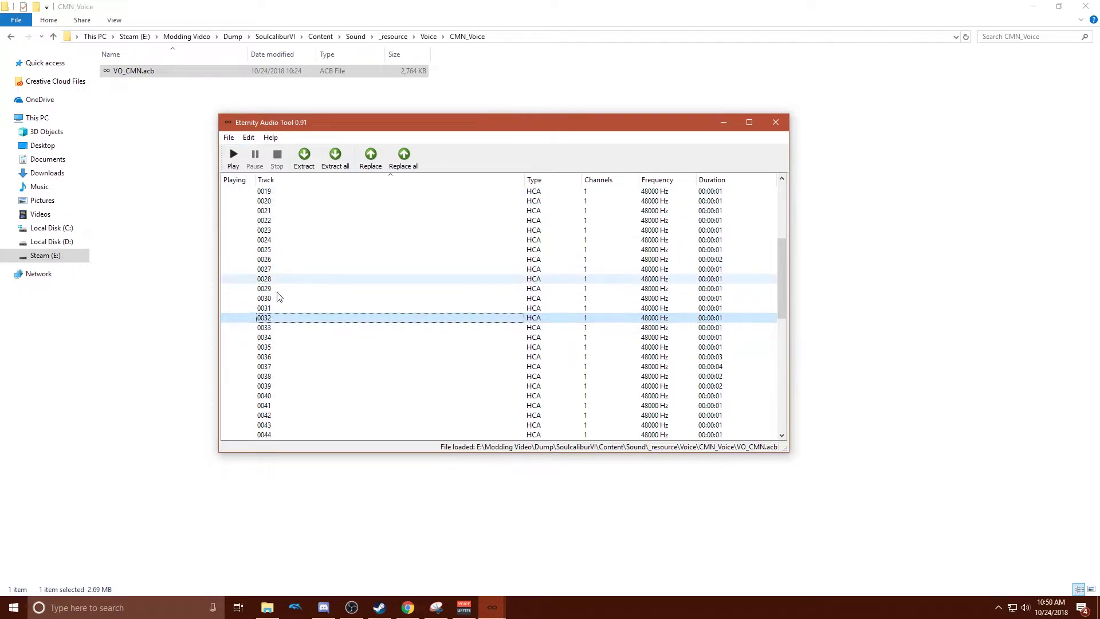
click(277, 299)
click(239, 162)
click(280, 288)
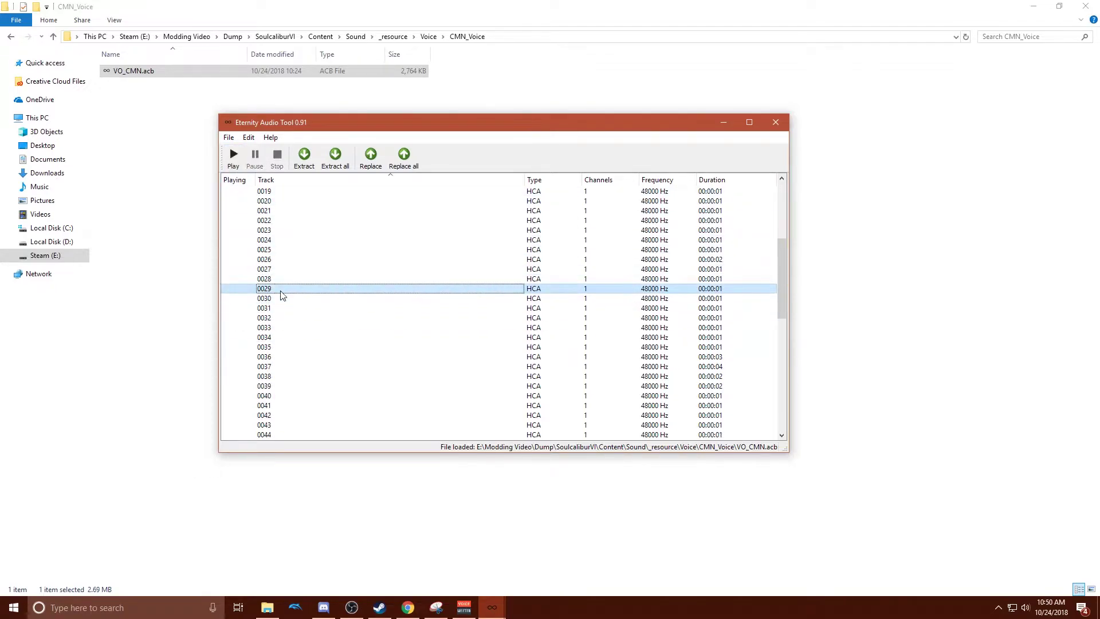
click(234, 156)
click(281, 279)
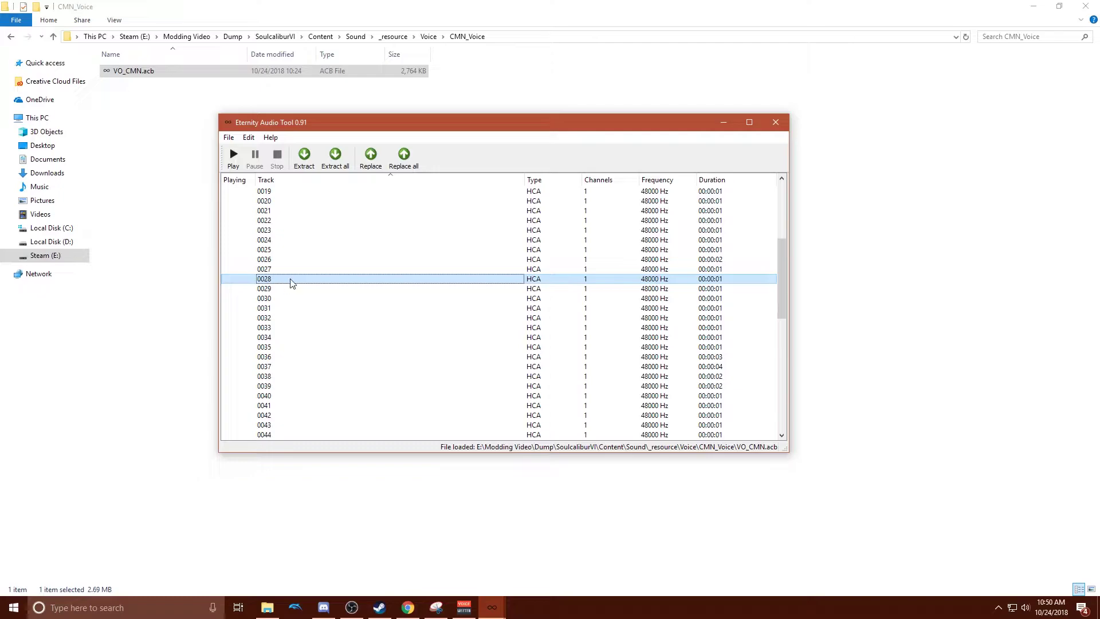
mouse_move(413, 125)
mouse_down()
mouse_move(442, 126)
mouse_move(451, 160)
mouse_move(401, 139)
mouse_up()
Replace track 0028, browsing the file dialog to E:\Modding Video
click(388, 172)
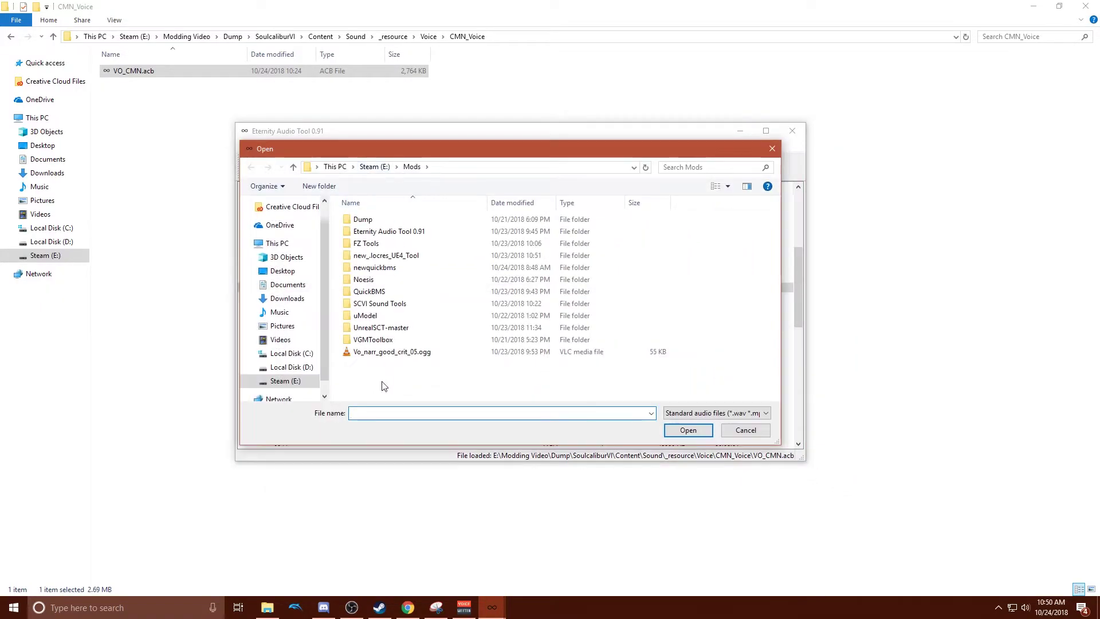
click(379, 170)
scroll(391, 331, down, 5)
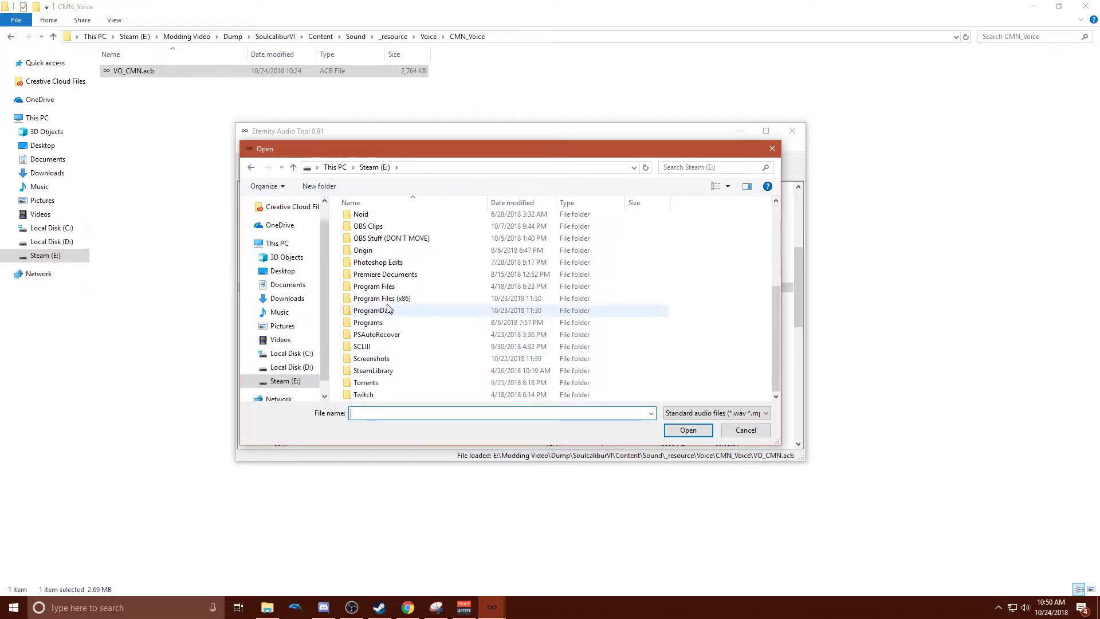
scroll(387, 276, up, 1)
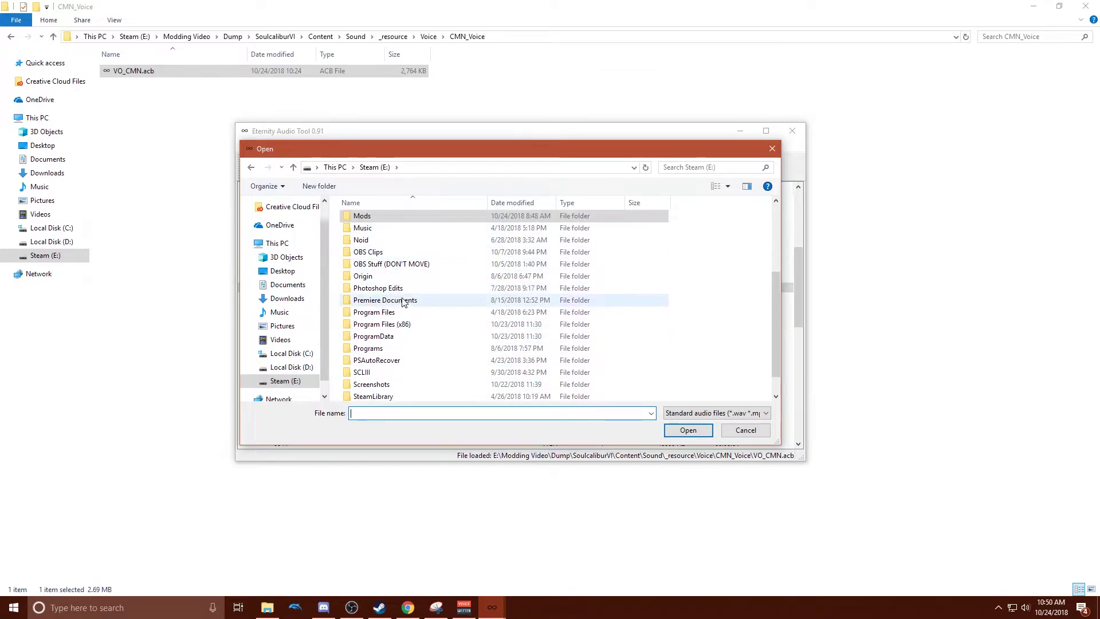
scroll(405, 269, up, 1)
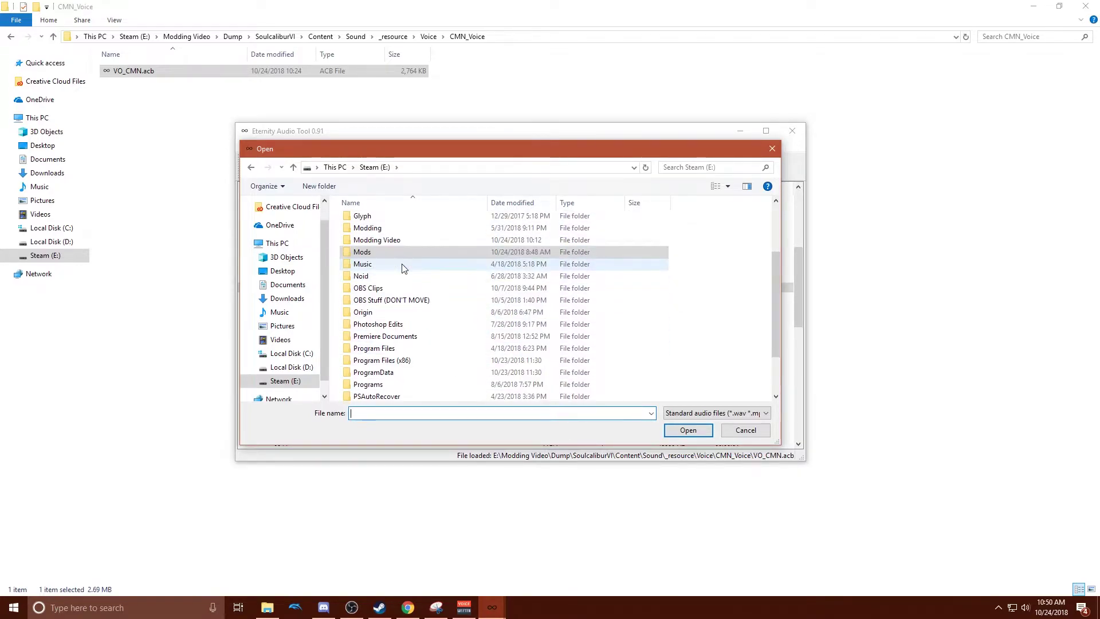
double_click(403, 239)
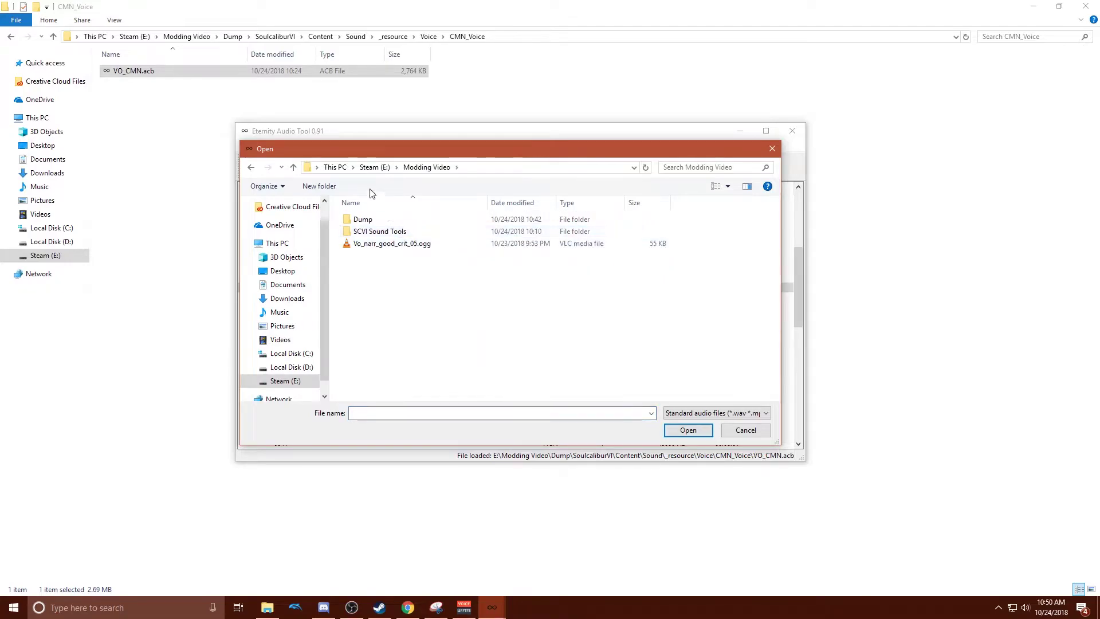
Preview Vo_narr_good_crit_05.ogg in VLC, then select it as the replacement
click(382, 245)
right_click(382, 248)
click(432, 270)
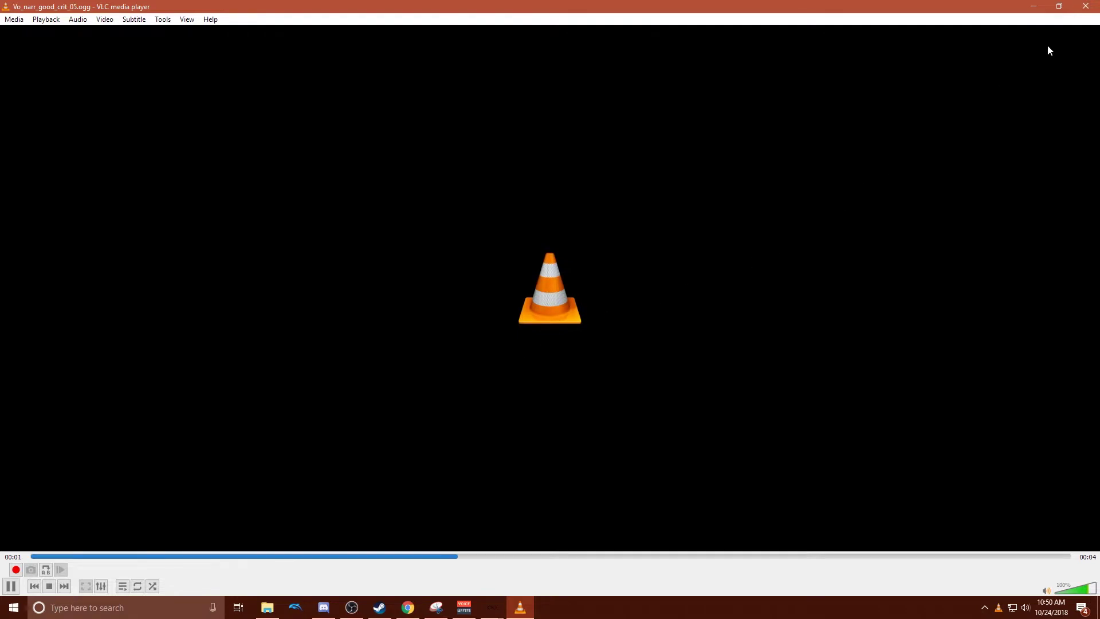
click(1085, 6)
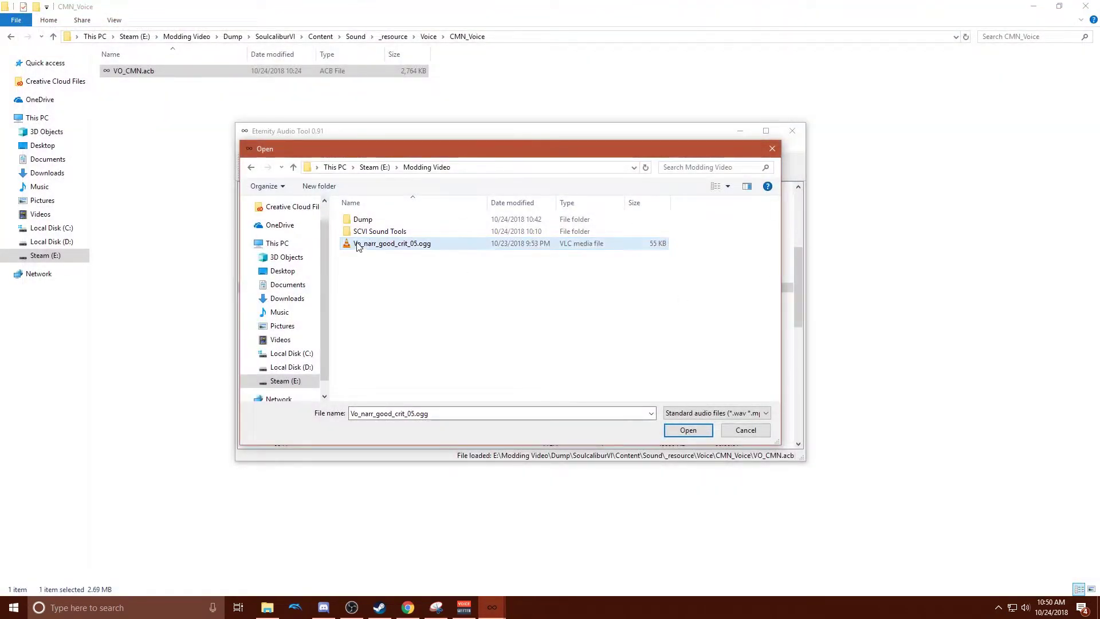
Swap track 0028 for the .ogg clip, accepting the channel mismatch and choosing no loop
double_click(346, 245)
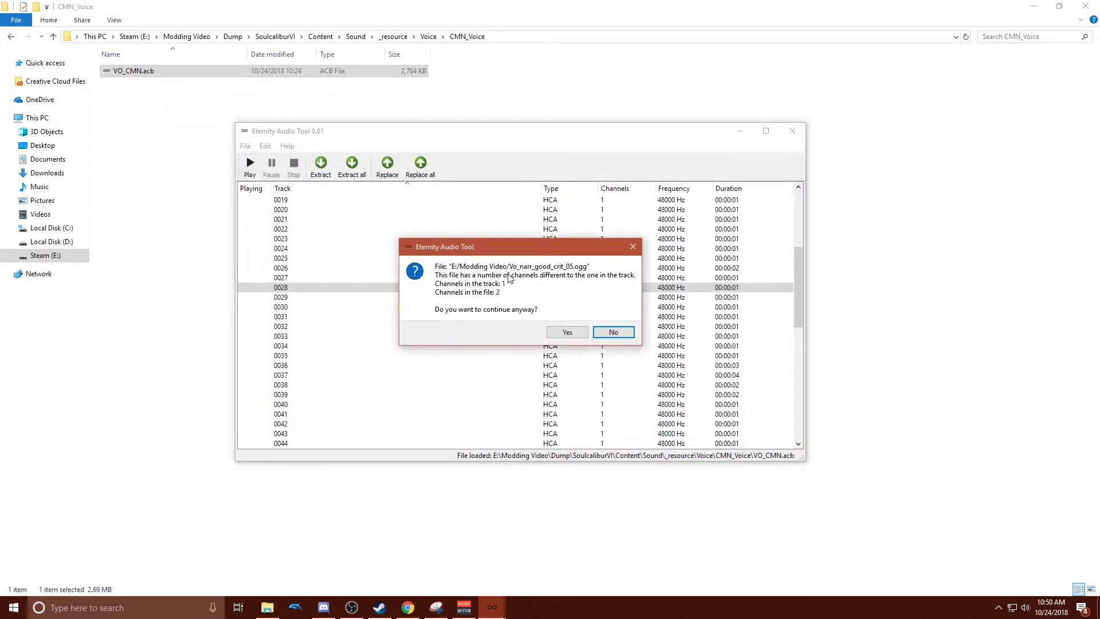
drag(506, 253, 452, 228)
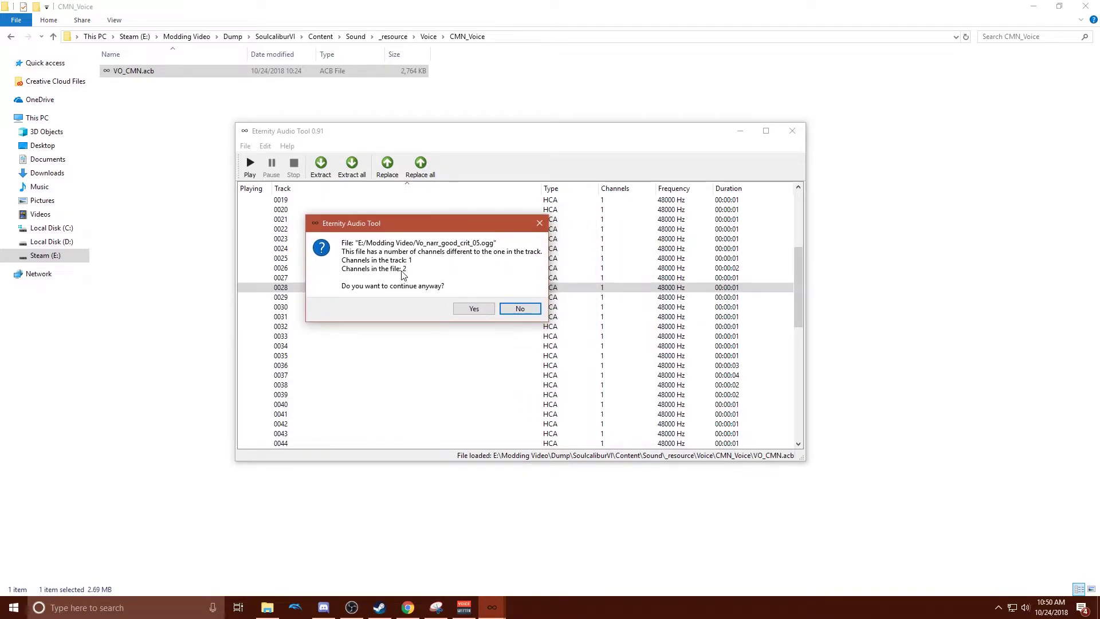
click(474, 310)
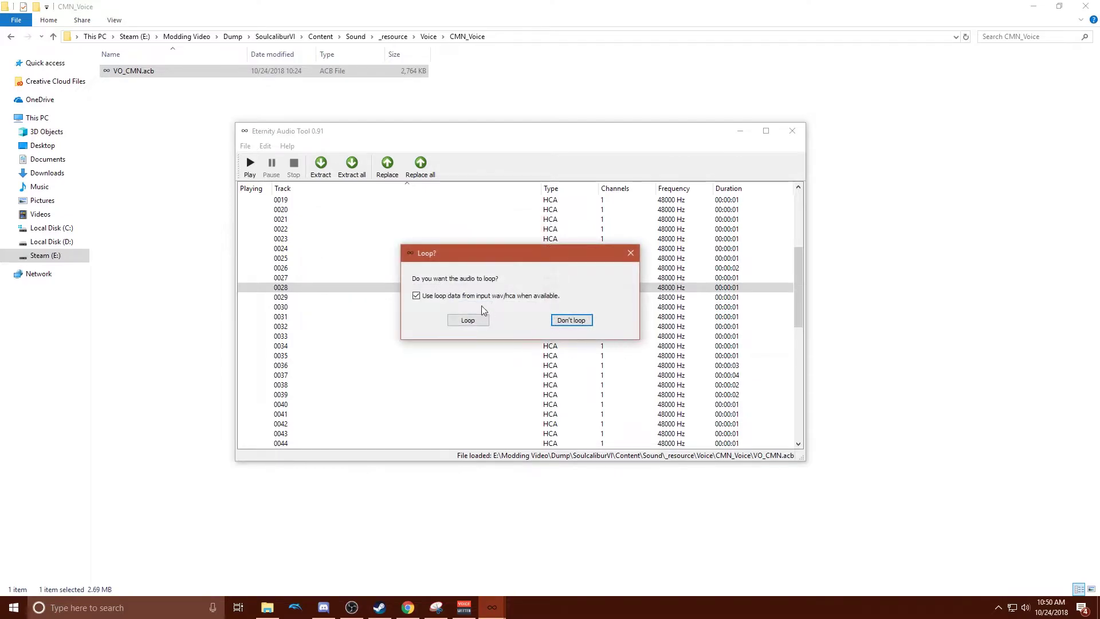
drag(483, 254, 424, 246)
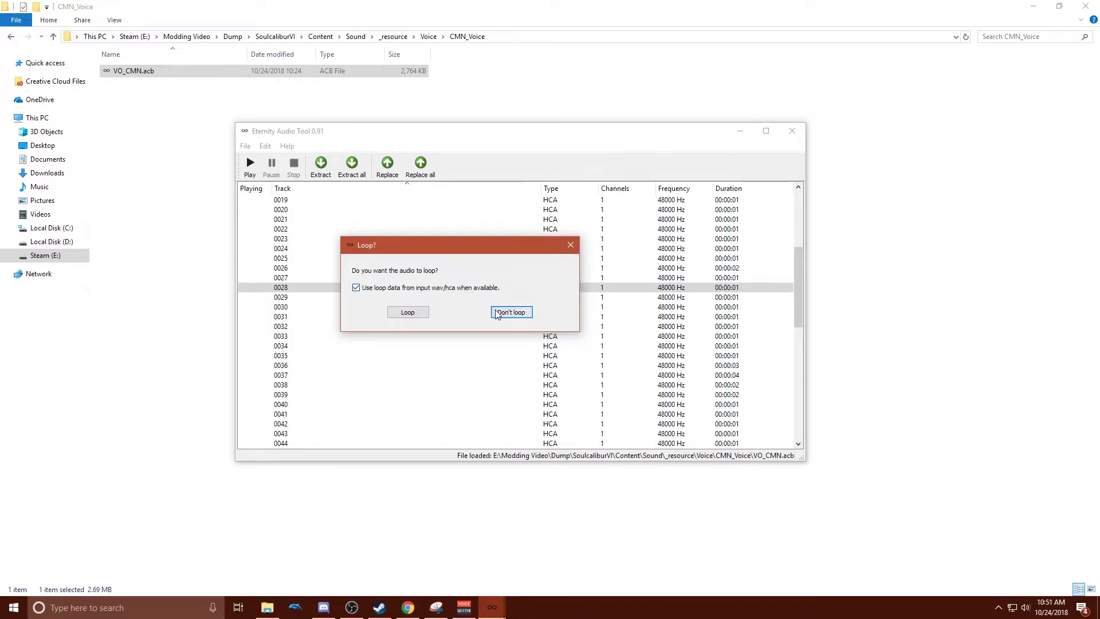
click(497, 310)
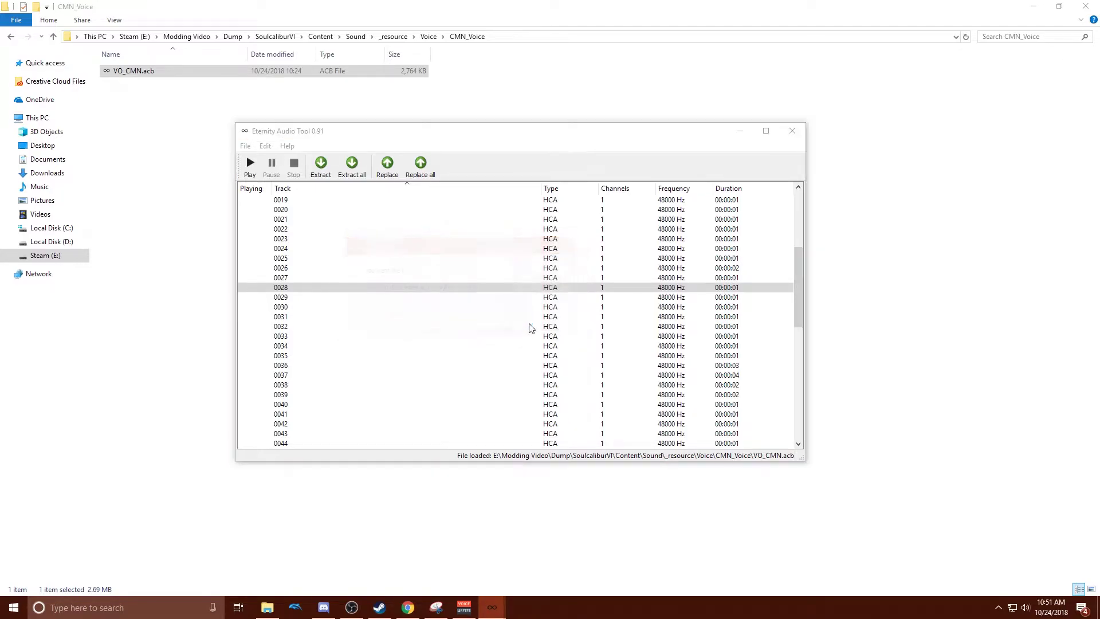
click(573, 316)
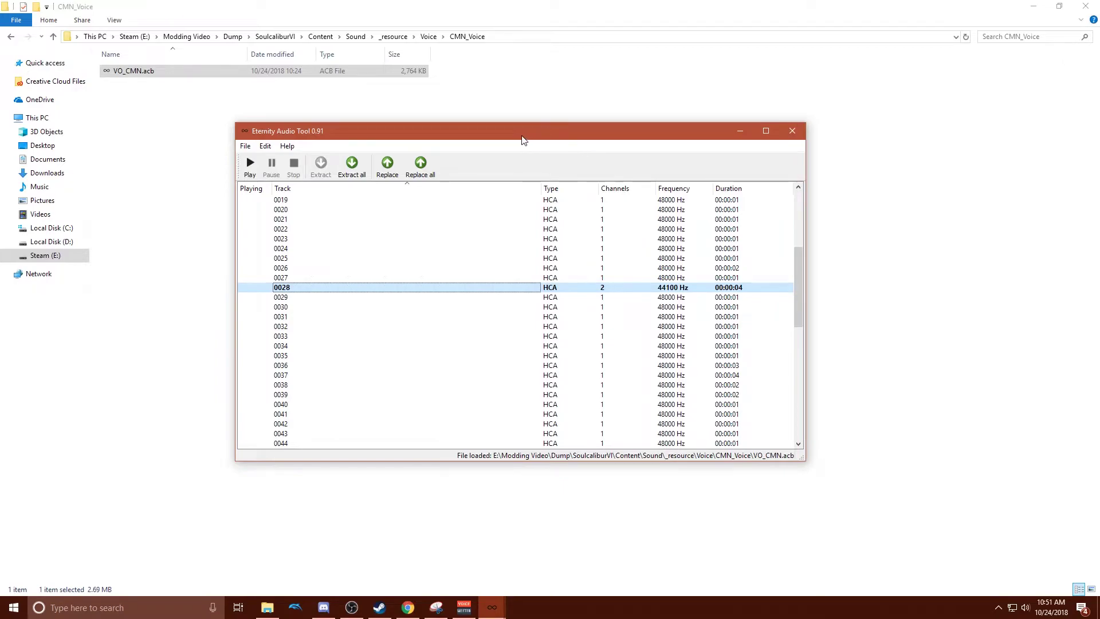
drag(522, 138, 562, 129)
click(287, 138)
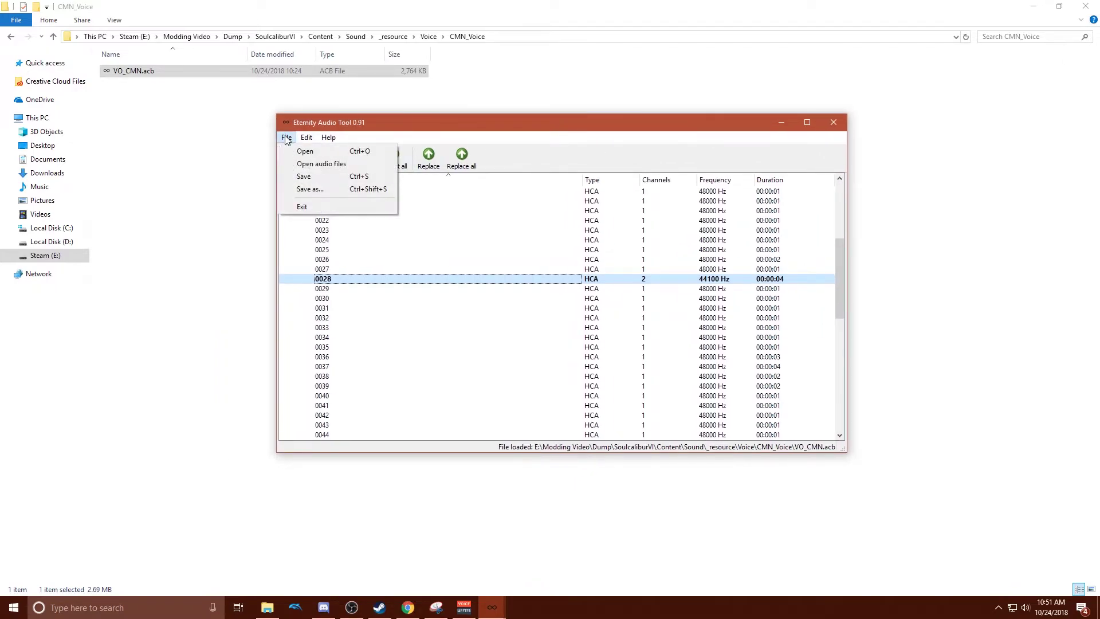
Copy and paste VO_CMN.acb in CMN_Voice to create the backup VO_CMN - Copy.acb
click(304, 176)
right_click(148, 71)
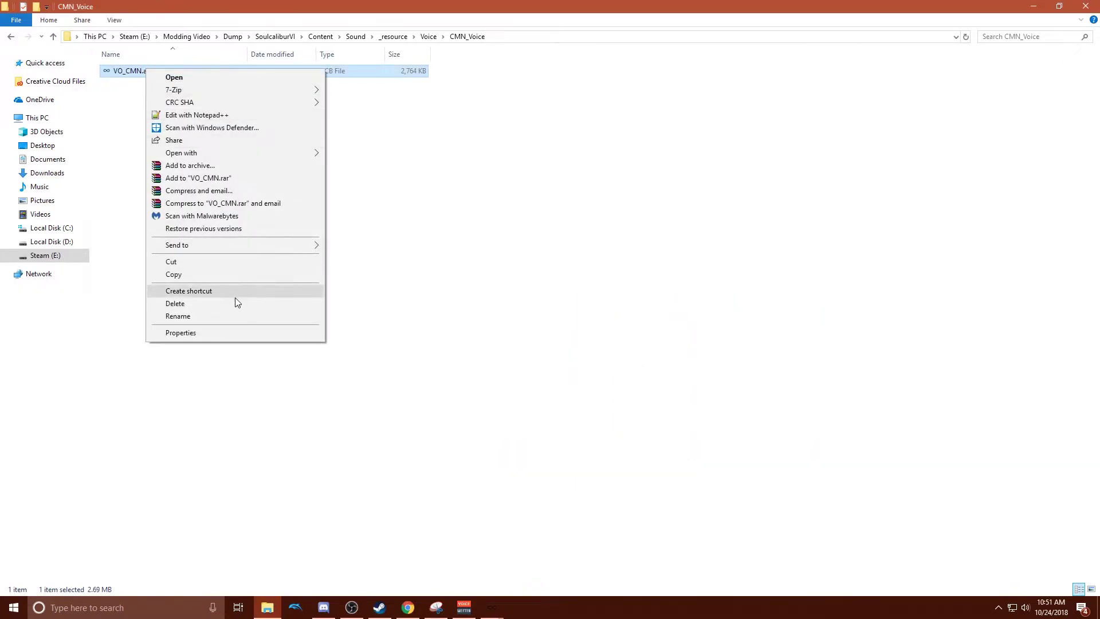
click(235, 274)
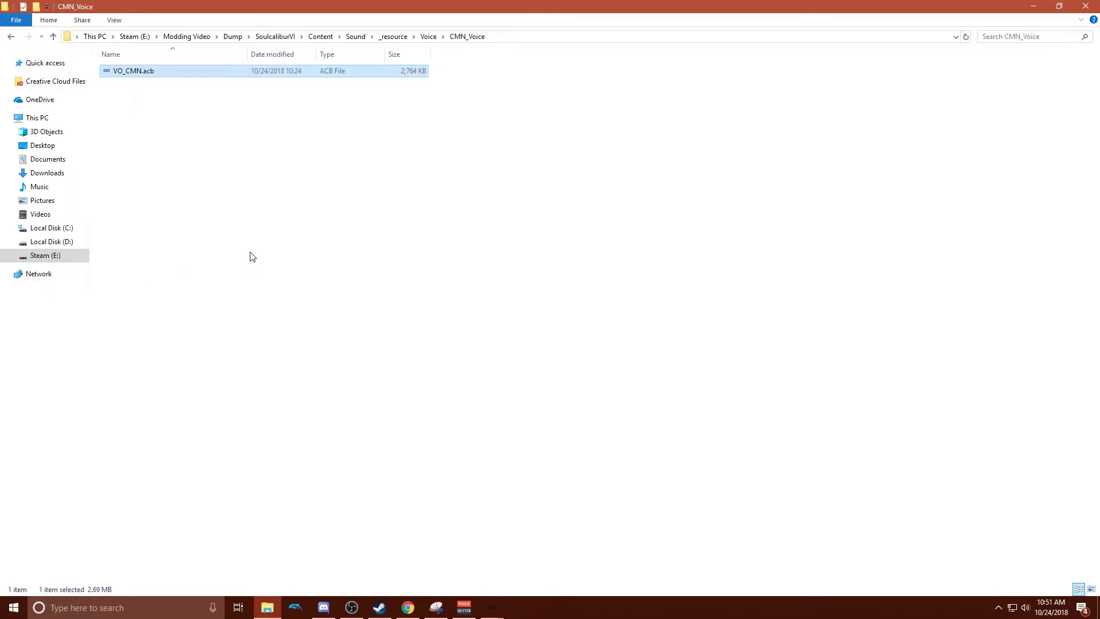
key(ctrl+v)
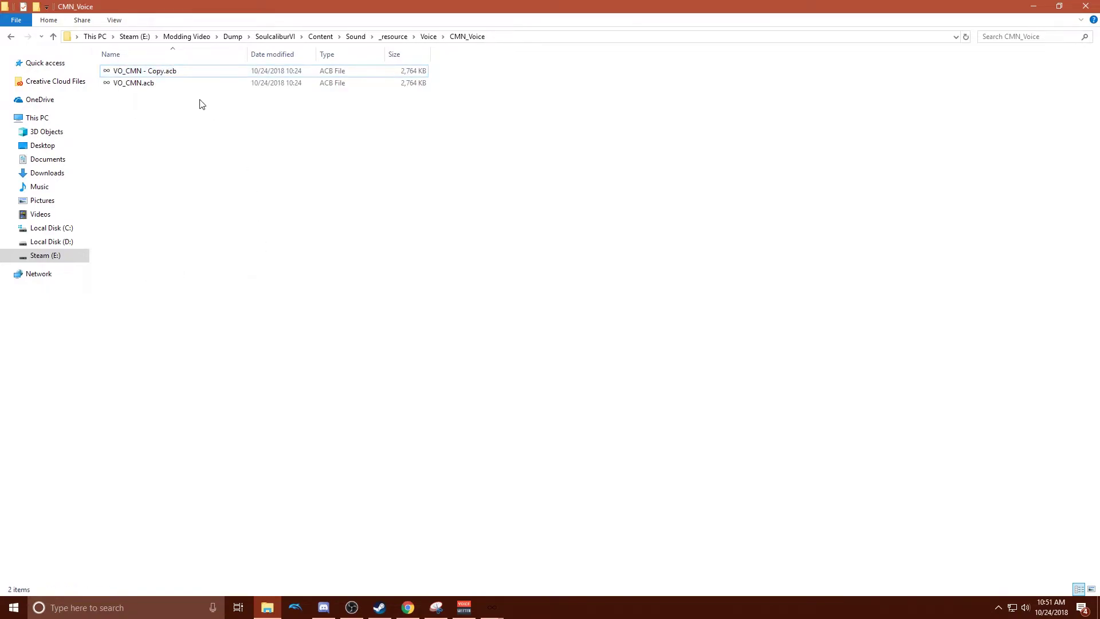
click(350, 242)
click(495, 607)
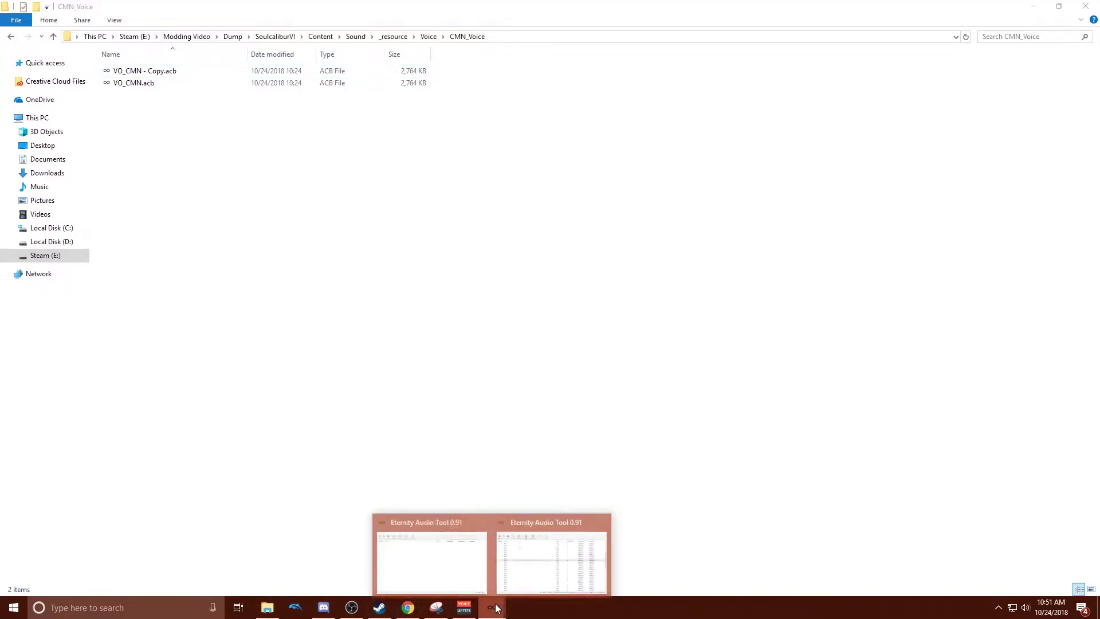
Save the edited VO_CMN.acb from the File menu and dismiss the confirmation
click(547, 555)
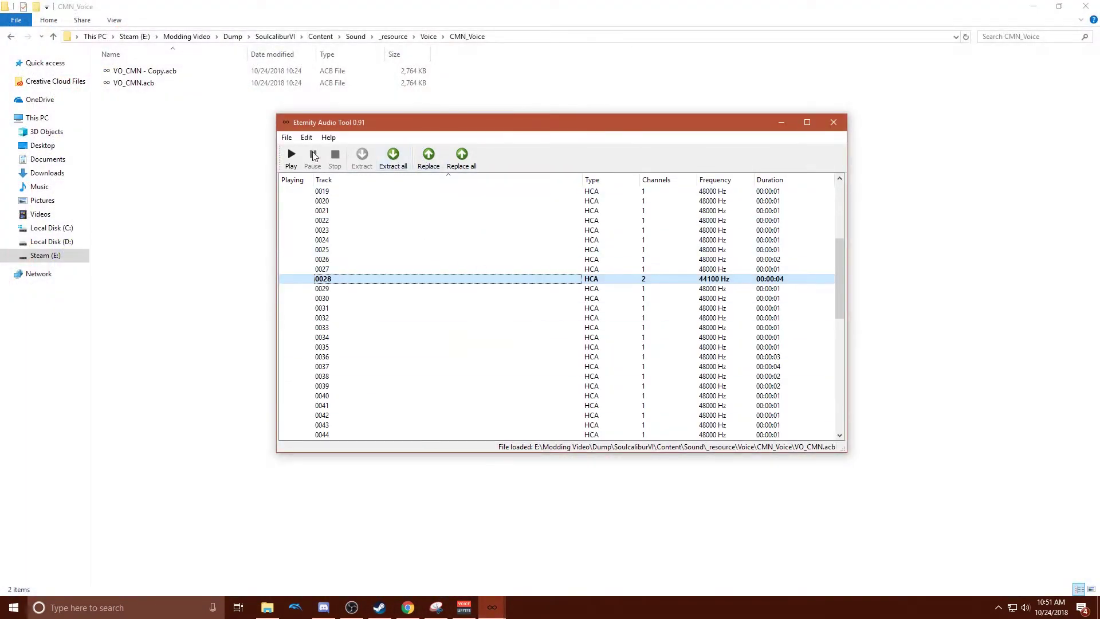
click(286, 137)
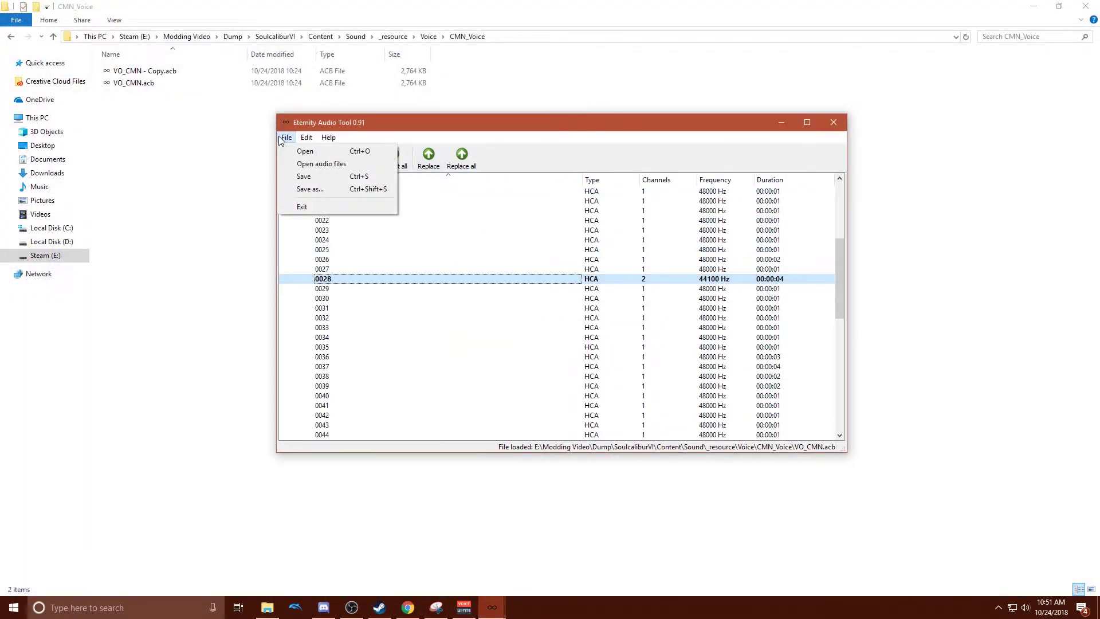
click(328, 176)
click(575, 313)
Close the leftover audio tool window and reopen the saved VO_CMN.acb
click(134, 121)
click(180, 84)
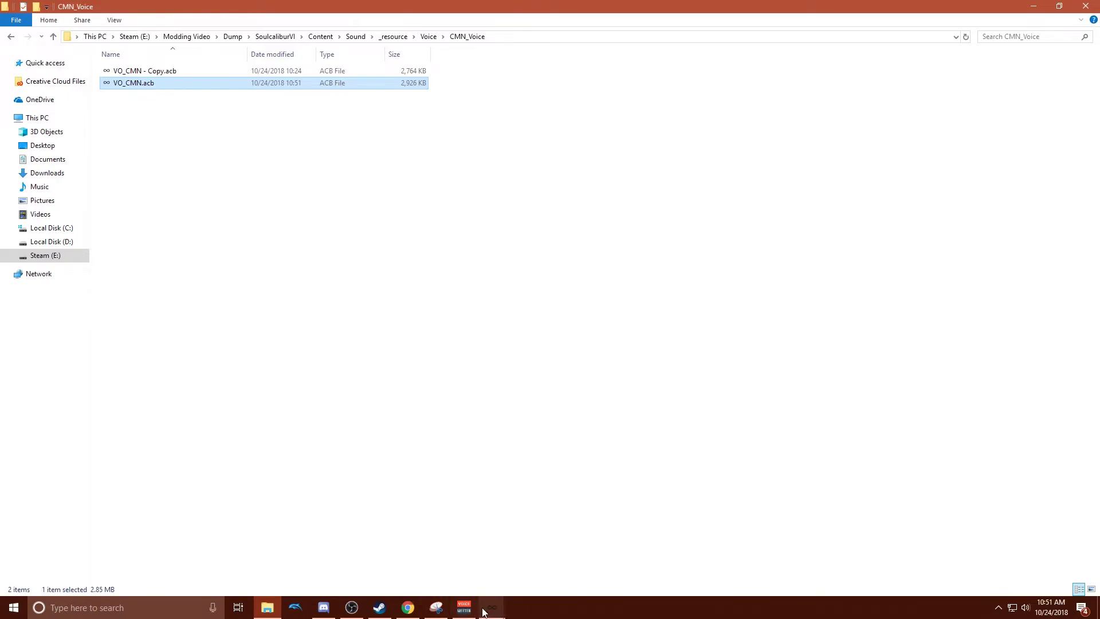
click(482, 521)
click(541, 521)
double_click(149, 84)
scroll(373, 384, down, 4)
Play tracks 0029 and 0028 to confirm the new 4-second clip, then close the tool
click(348, 356)
click(279, 167)
click(327, 344)
click(279, 163)
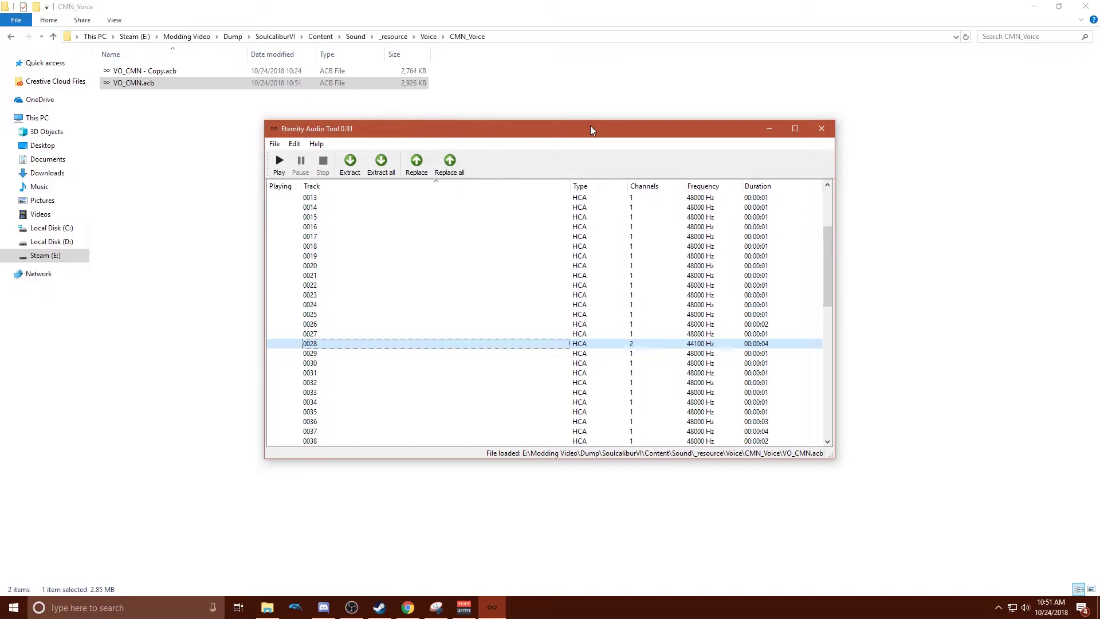
drag(590, 125, 527, 144)
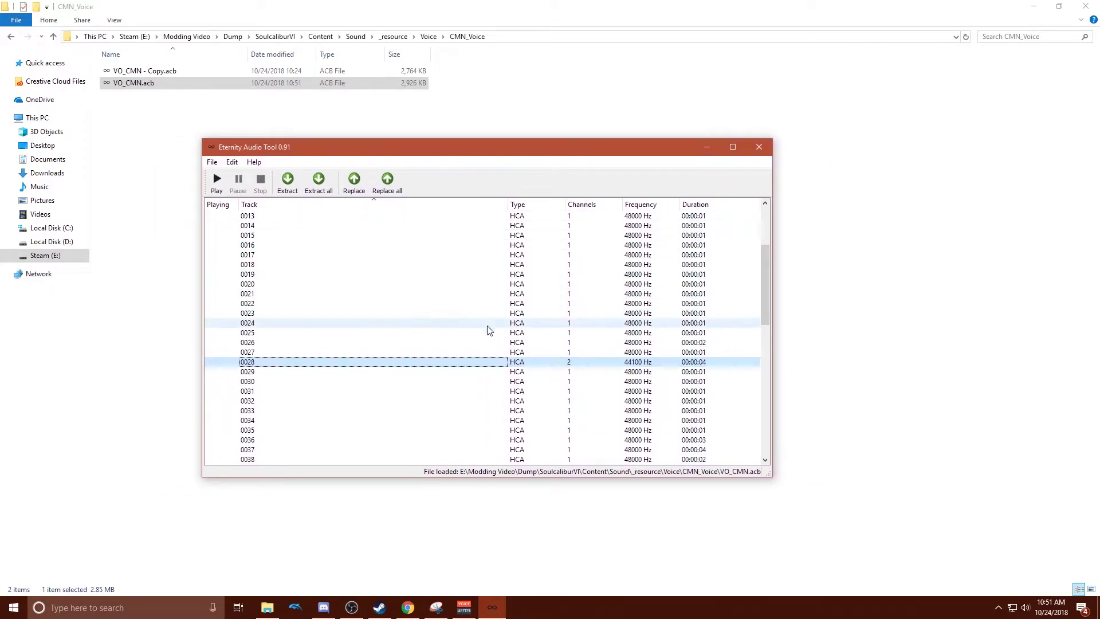
click(759, 147)
click(160, 82)
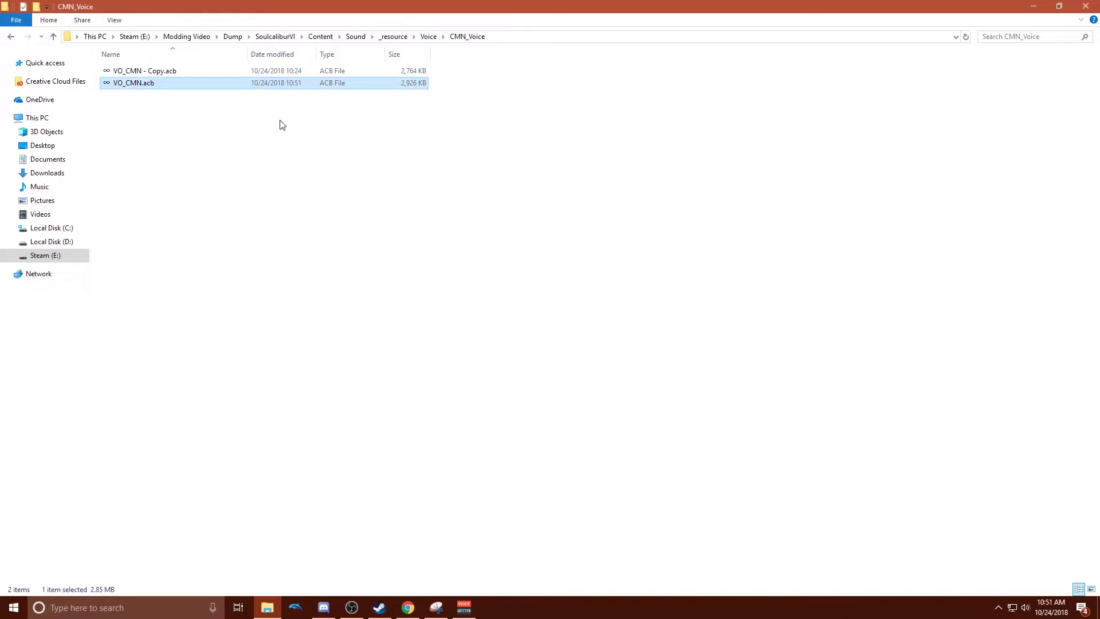
Browse from Modding Video into SCVI Sound Tools\u4pak\SoulCaliburVI\Content\Sound\_resource
click(200, 38)
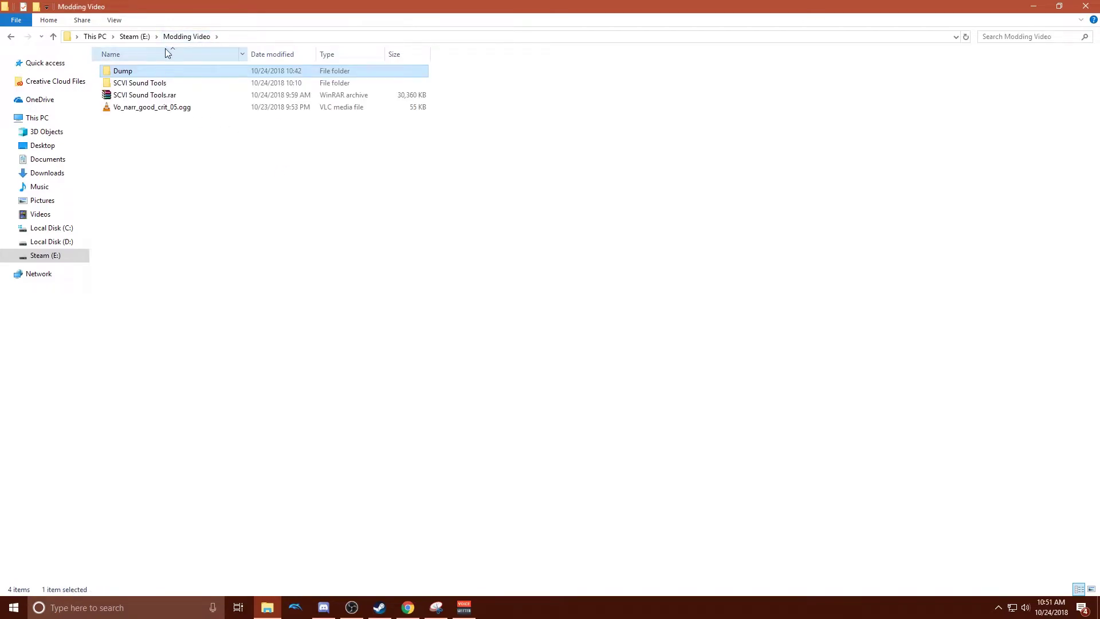
double_click(162, 84)
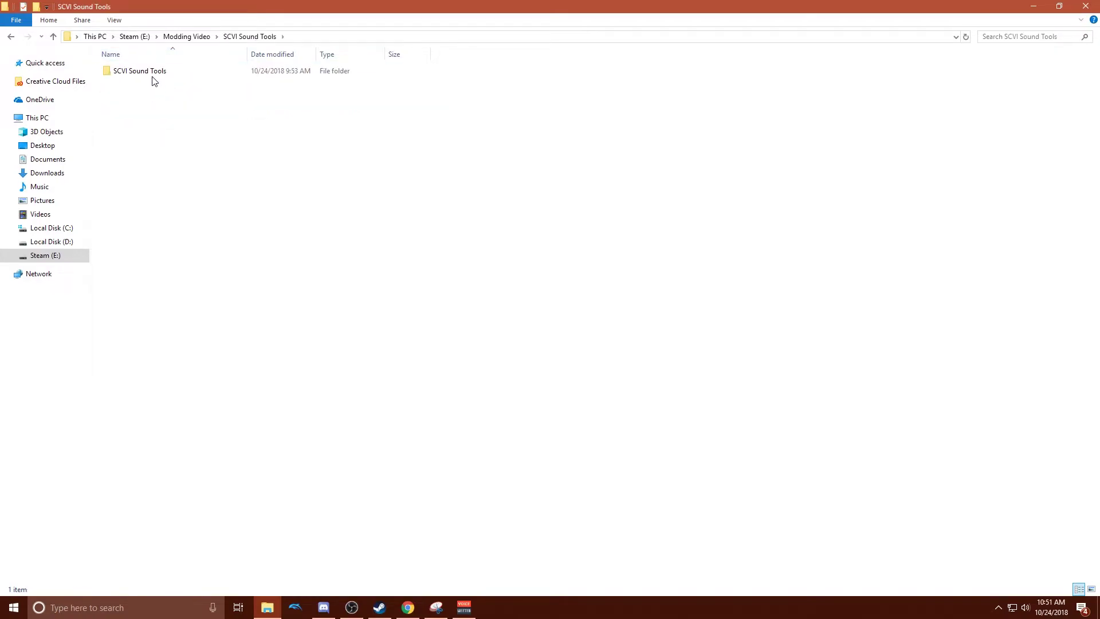
double_click(153, 73)
double_click(153, 96)
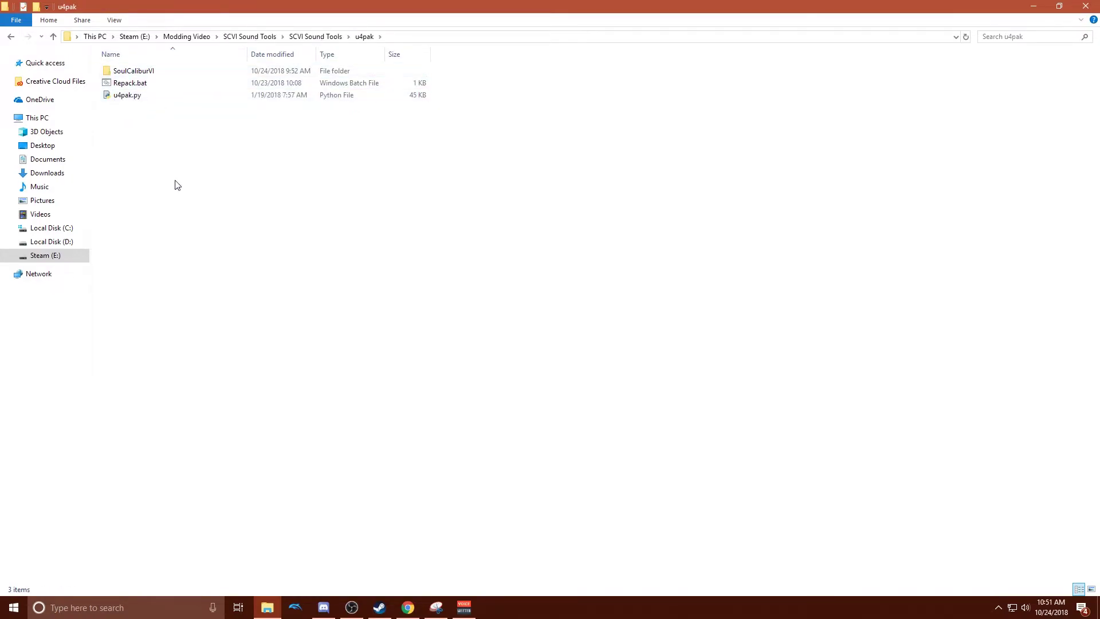
double_click(166, 73)
double_click(192, 73)
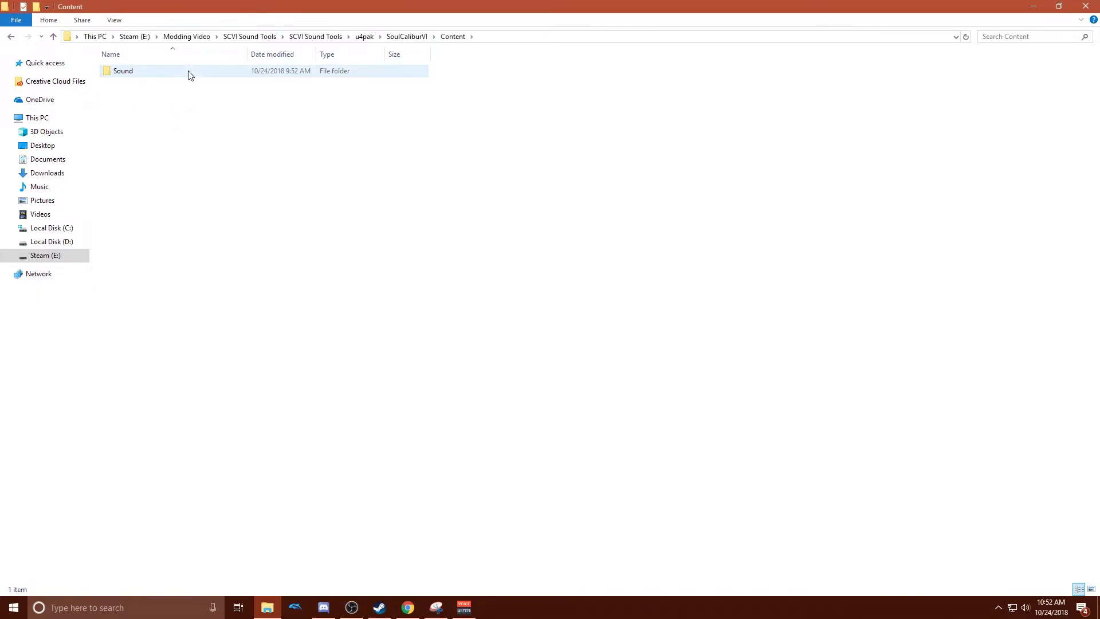
double_click(190, 73)
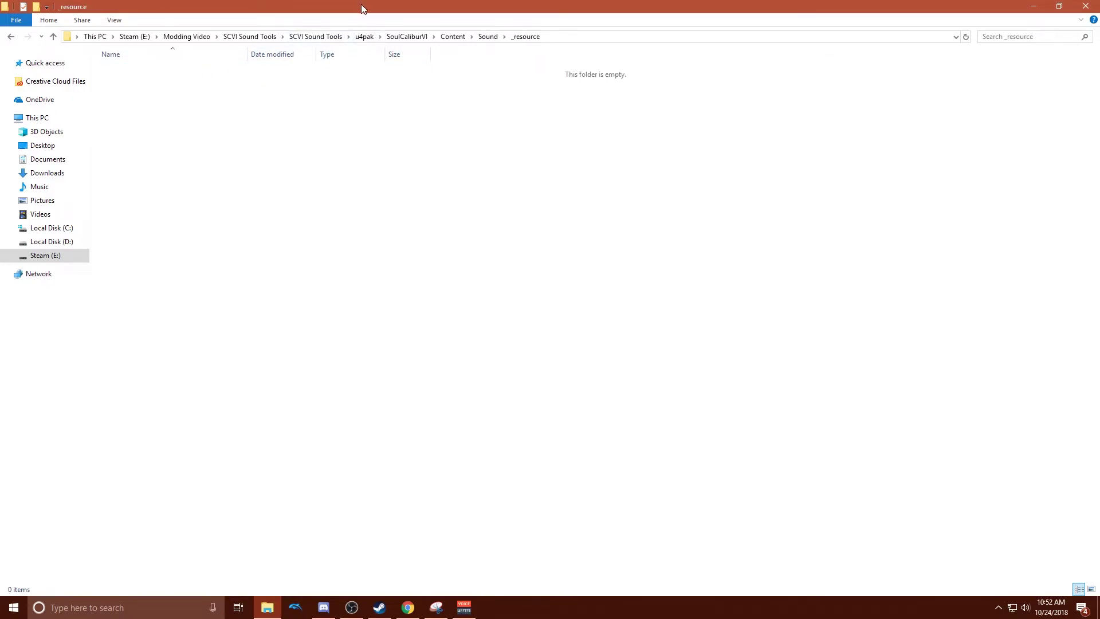
drag(362, 11, 378, 0)
right_click(55, 256)
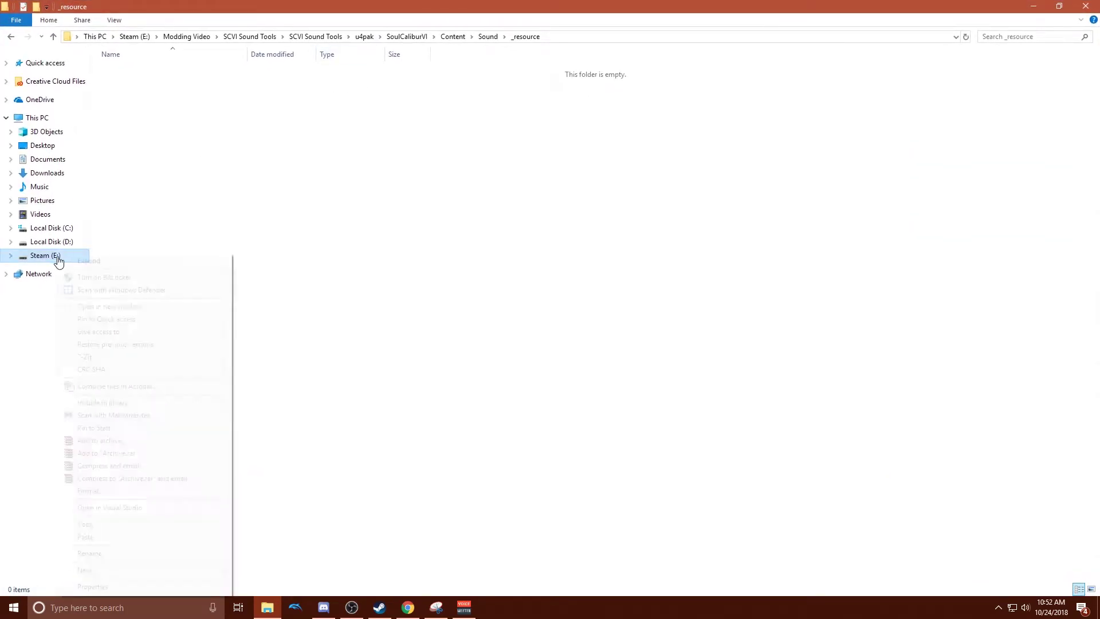
Open Steam (E:) in a new window and snap it right, with _resource snapped left
click(151, 312)
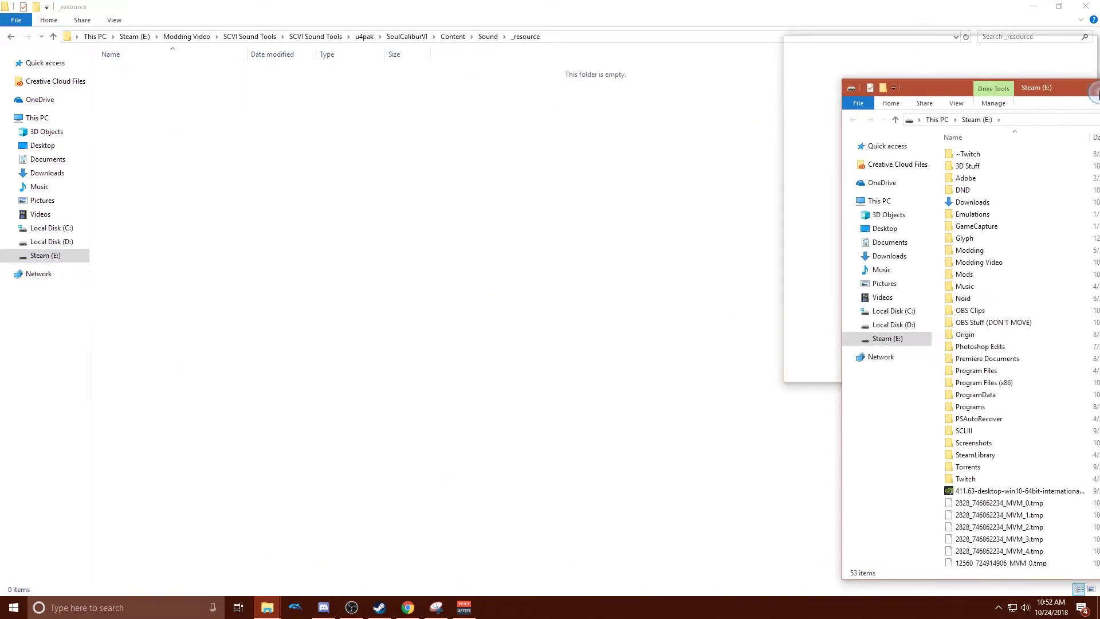
drag(1097, 94, 1099, 95)
click(159, 147)
drag(417, 17, 0, 108)
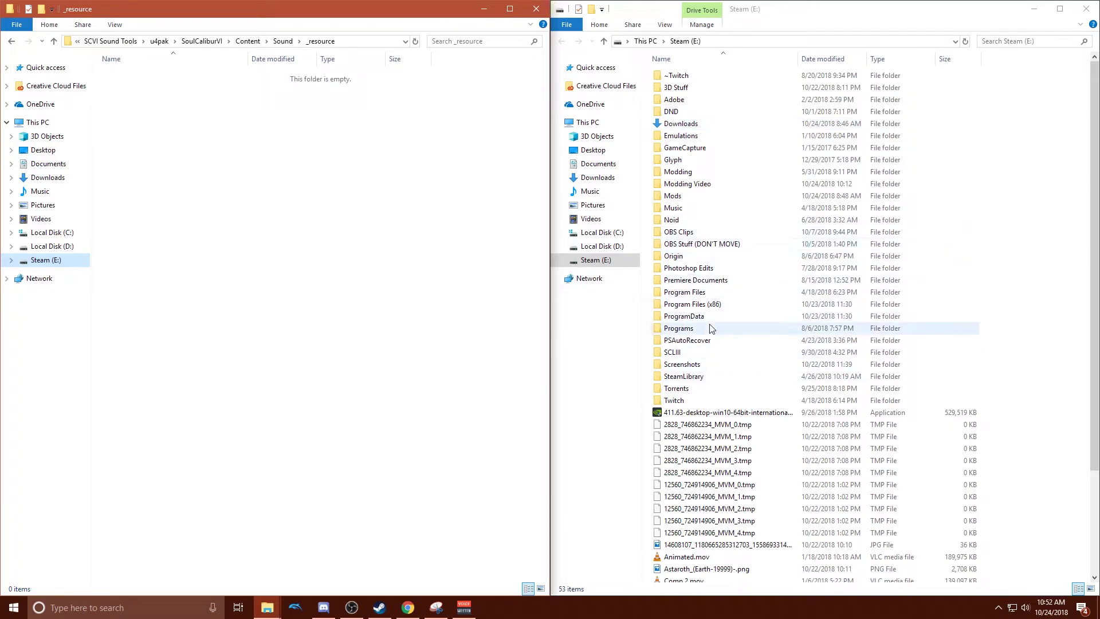
In the right window, browse to Dump\SoulcaliburVI\Content\Sound\_resource
double_click(699, 184)
double_click(691, 79)
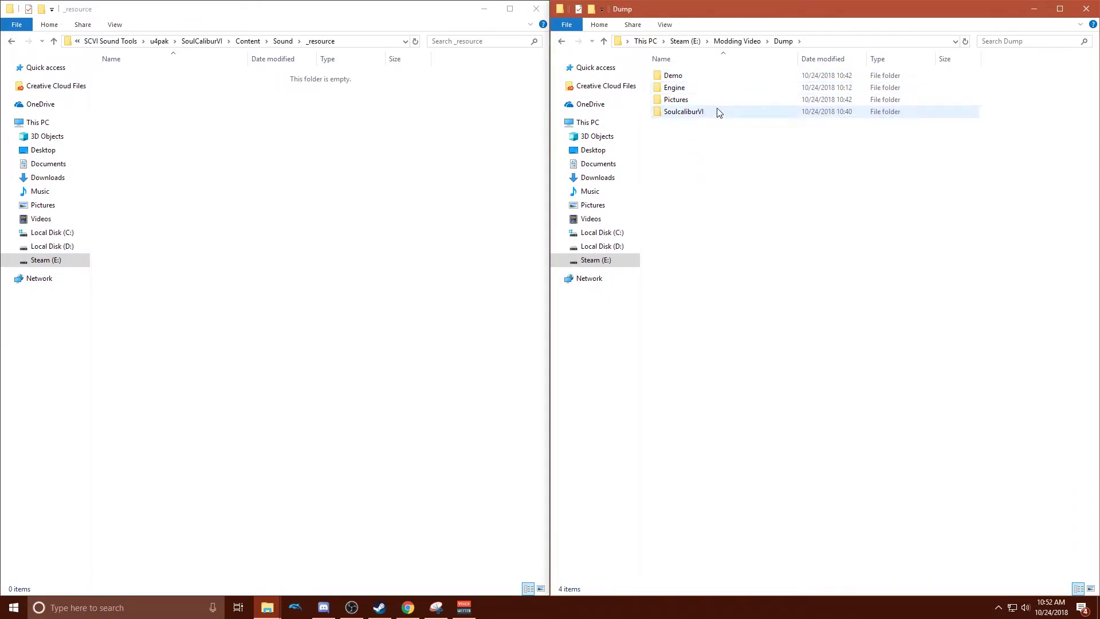
double_click(717, 112)
double_click(708, 90)
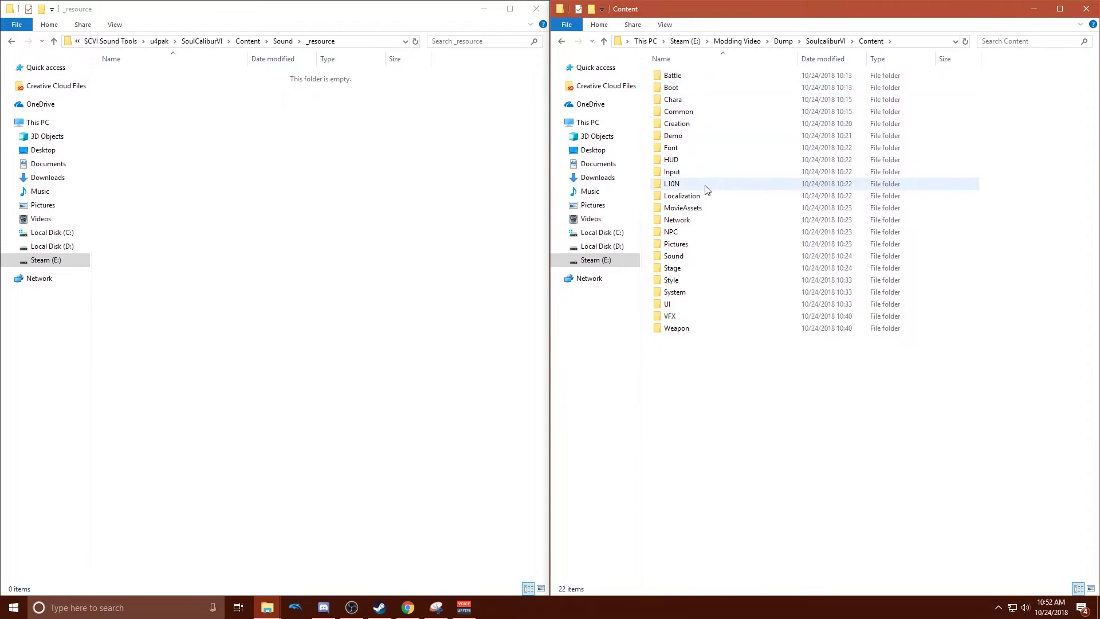
double_click(697, 258)
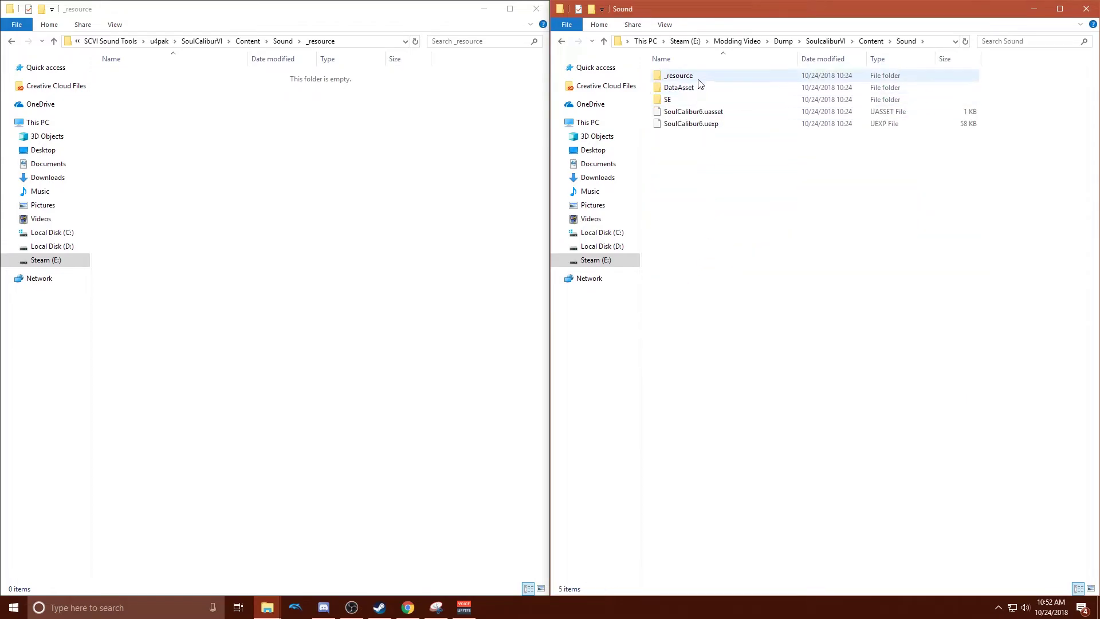
double_click(700, 79)
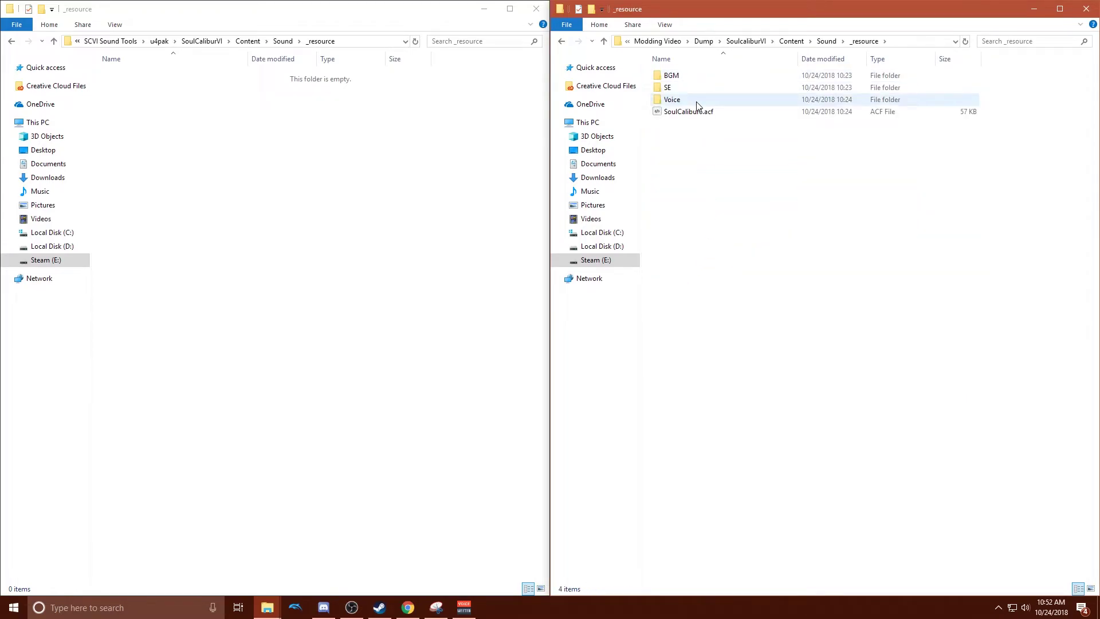
Create a Voice folder inside the mod's empty _resource folder
right_click(346, 150)
mouse_move(425, 301)
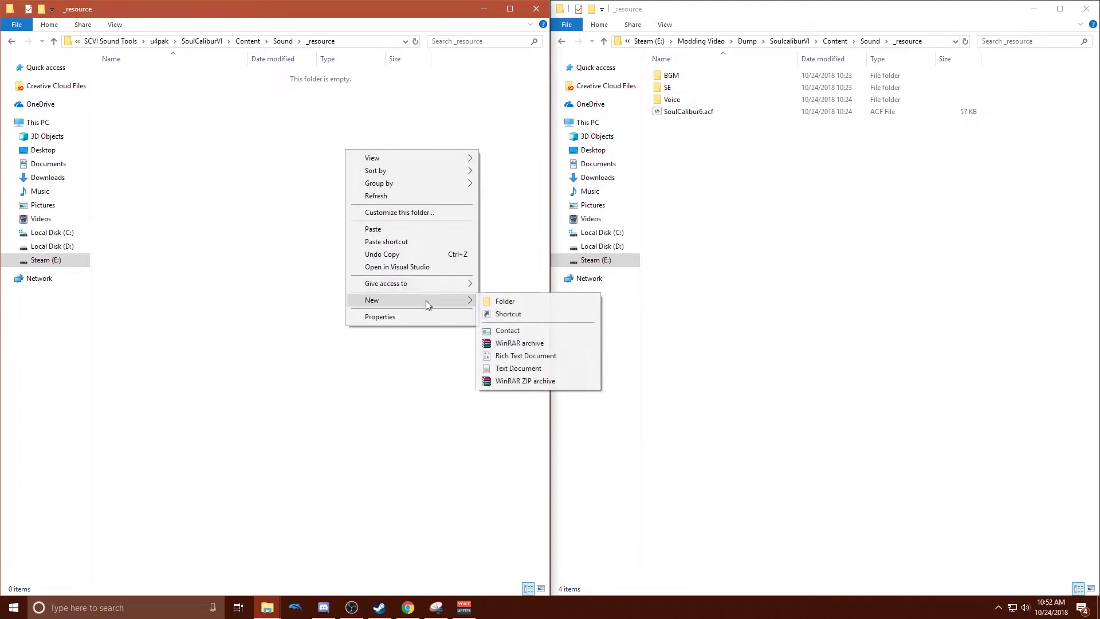
click(521, 301)
text(Voice)
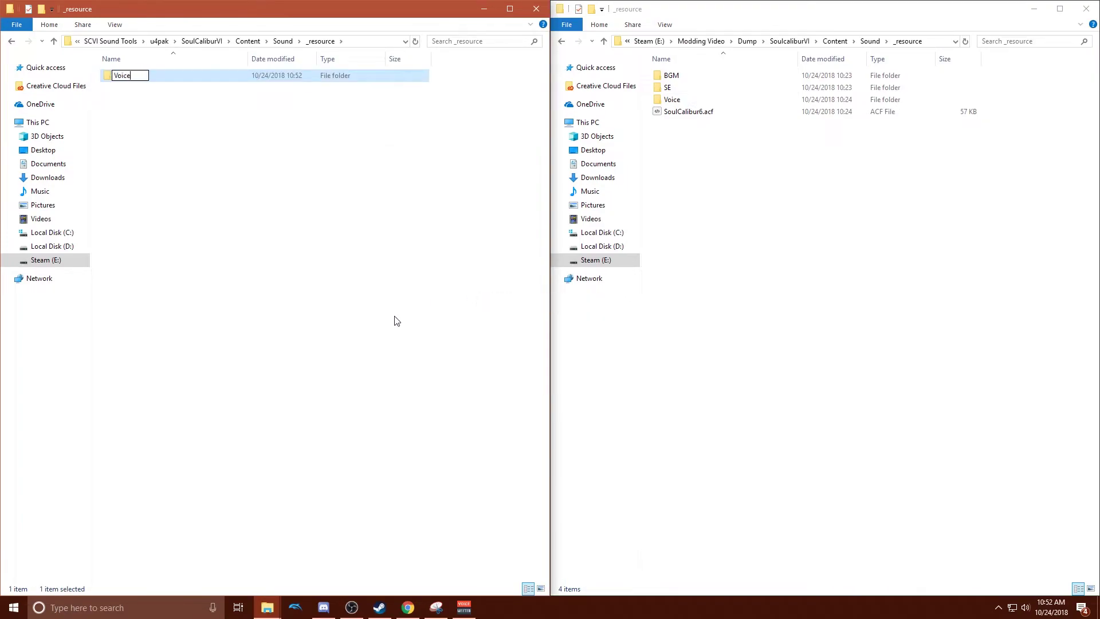
key(Return)
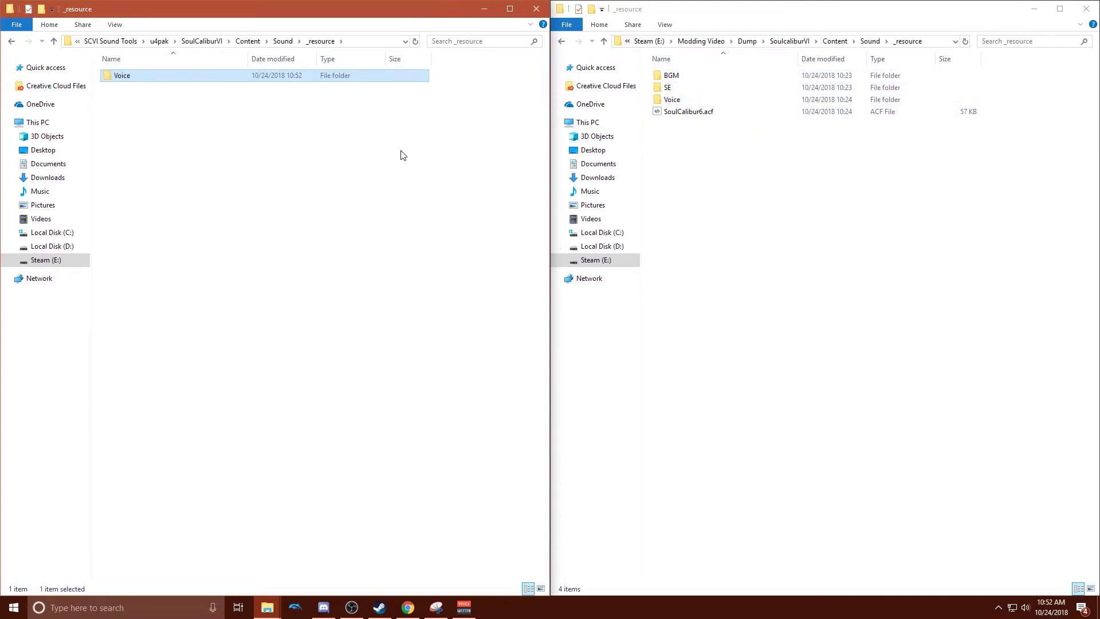
Create and open a CMN_Voice subfolder inside the mod's Voice folder
double_click(673, 100)
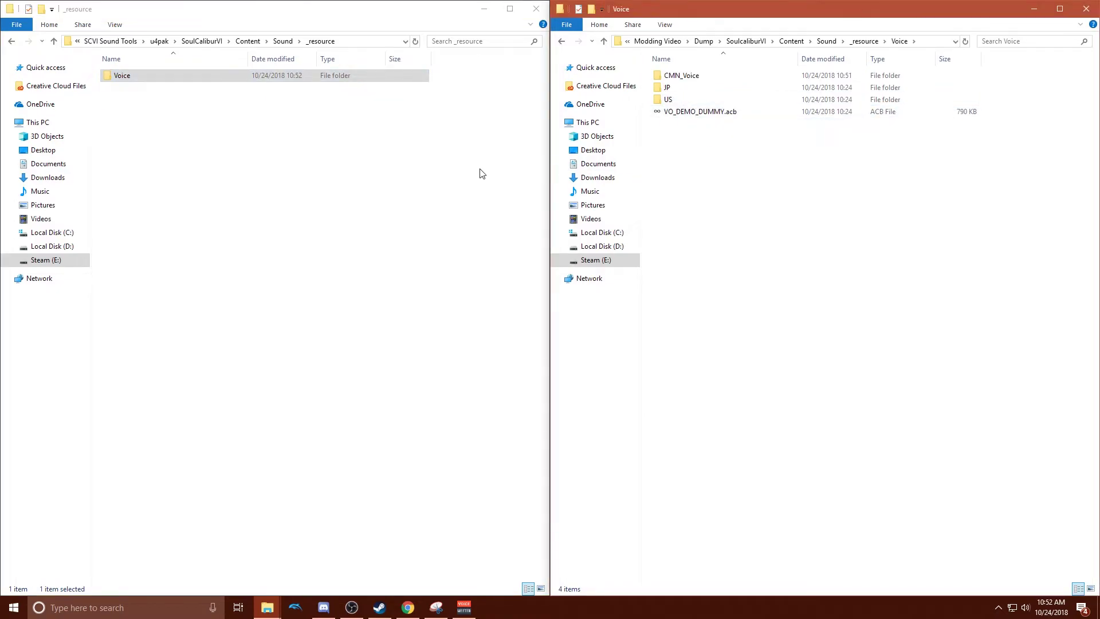
double_click(147, 77)
right_click(174, 127)
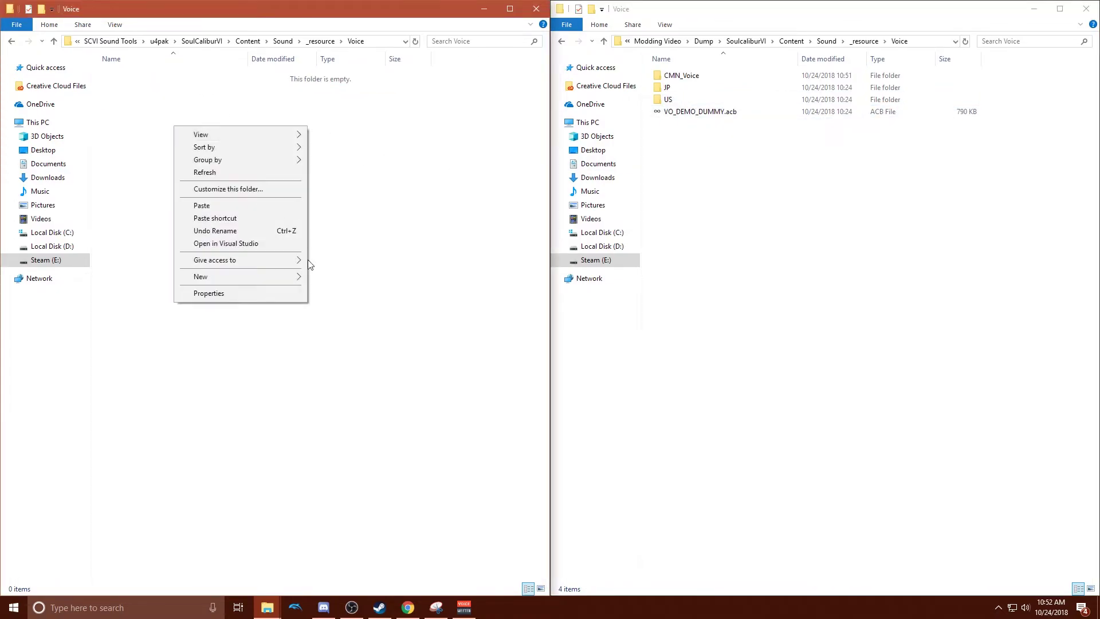
mouse_move(266, 281)
click(319, 278)
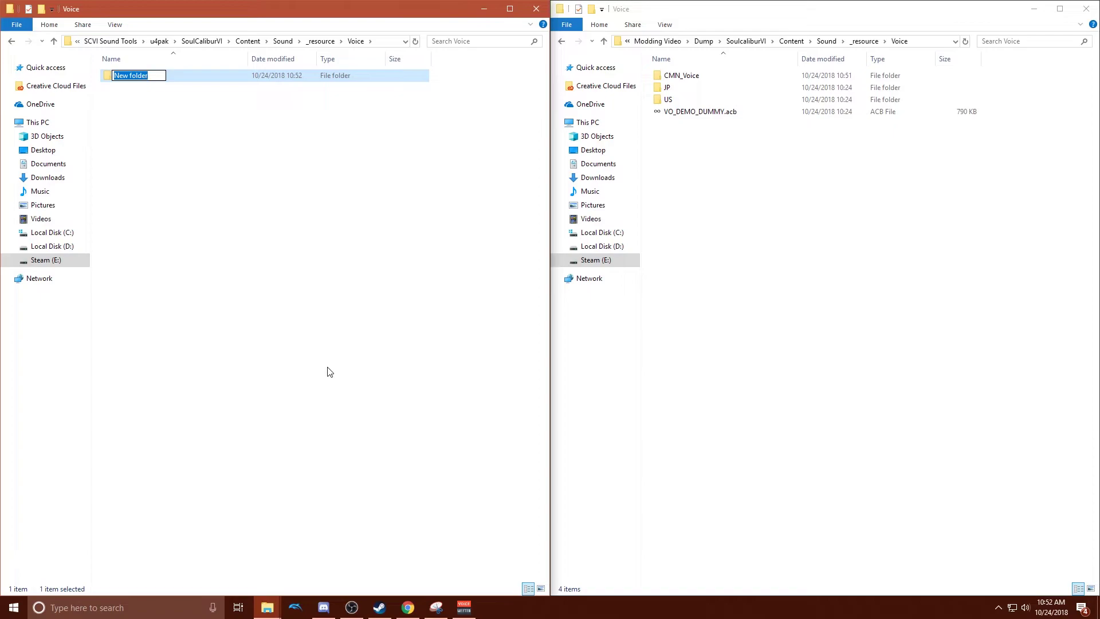
text(CMN_Voice)
key(Return)
click(304, 266)
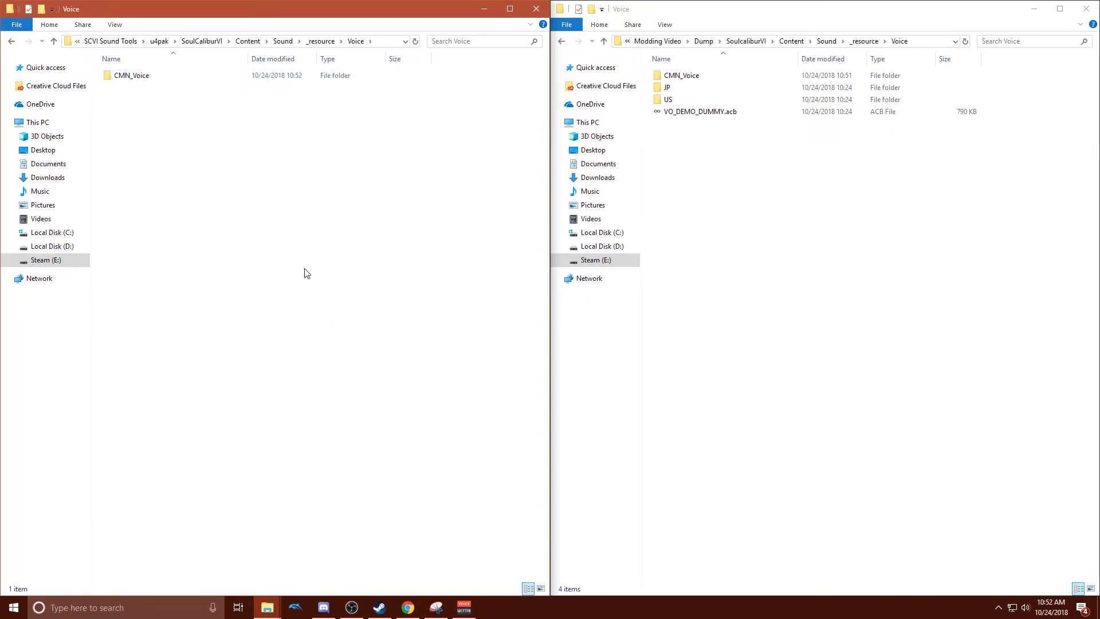
double_click(147, 77)
Copy the edited VO_CMN.acb from the dump's CMN_Voice into the mod's CMN_Voice
double_click(681, 77)
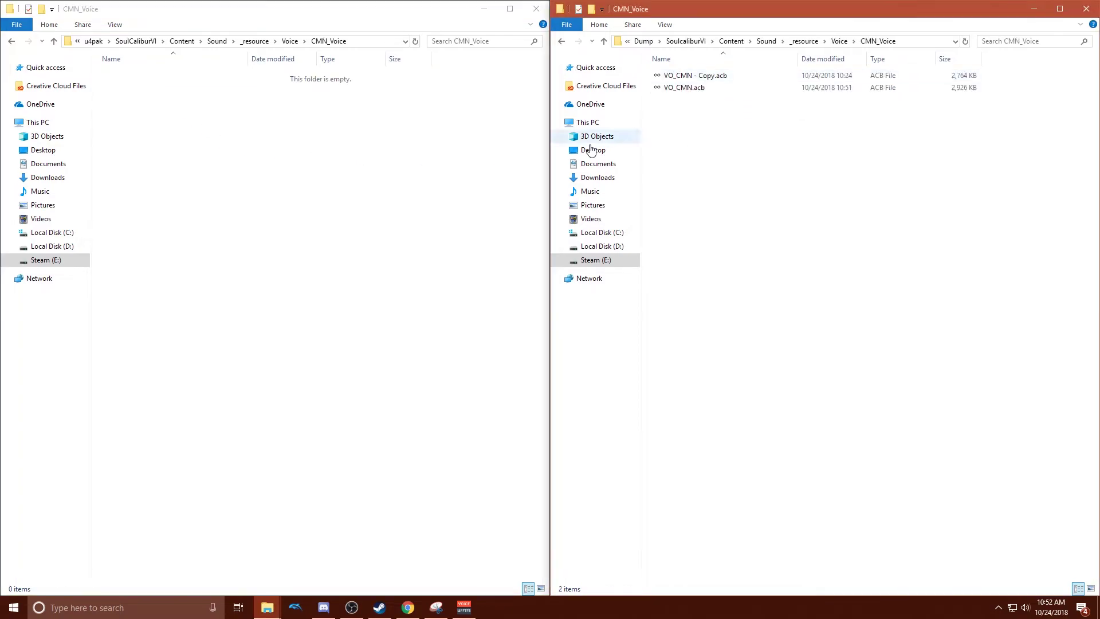
click(705, 88)
click(317, 134)
key(ctrl+v)
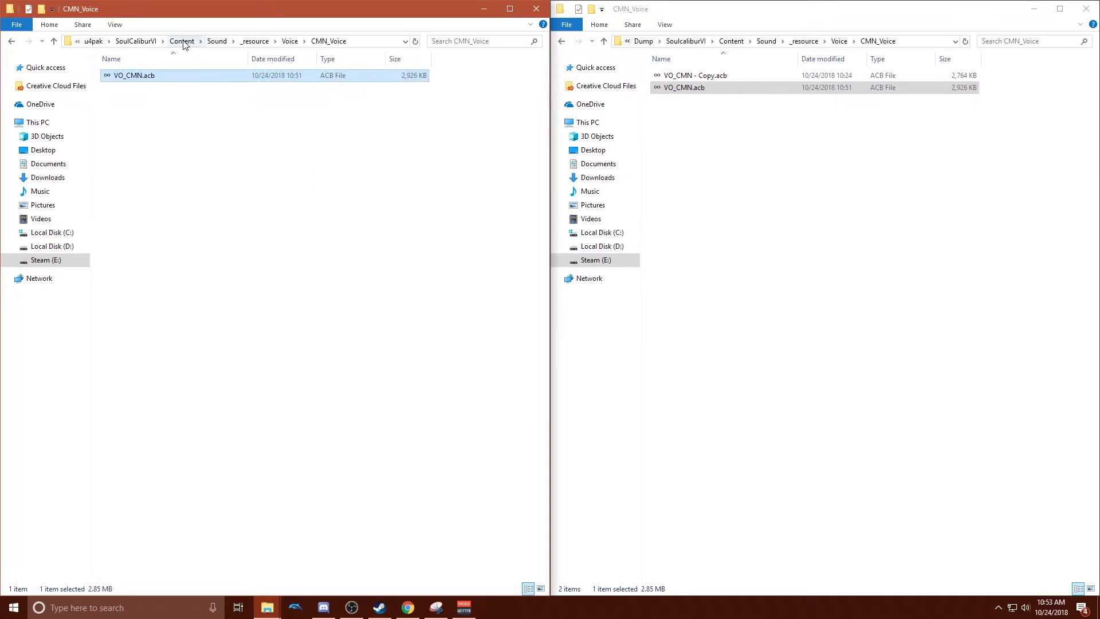
Run Repack.bat in u4pak and rename the resulting NewMod.pak to TestKO.pak
click(96, 42)
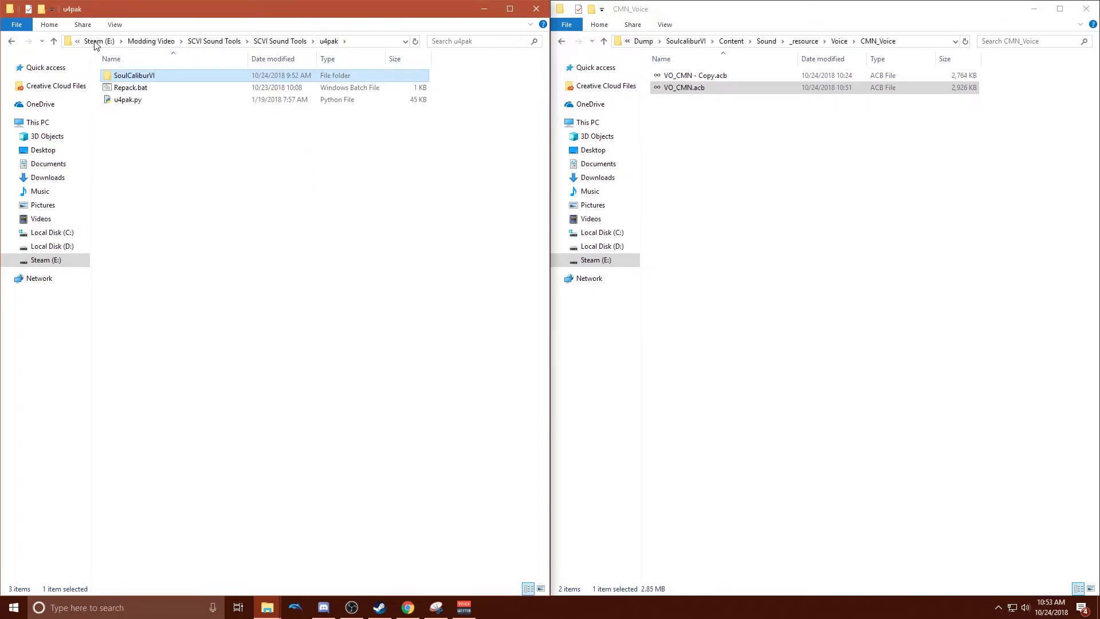
double_click(155, 91)
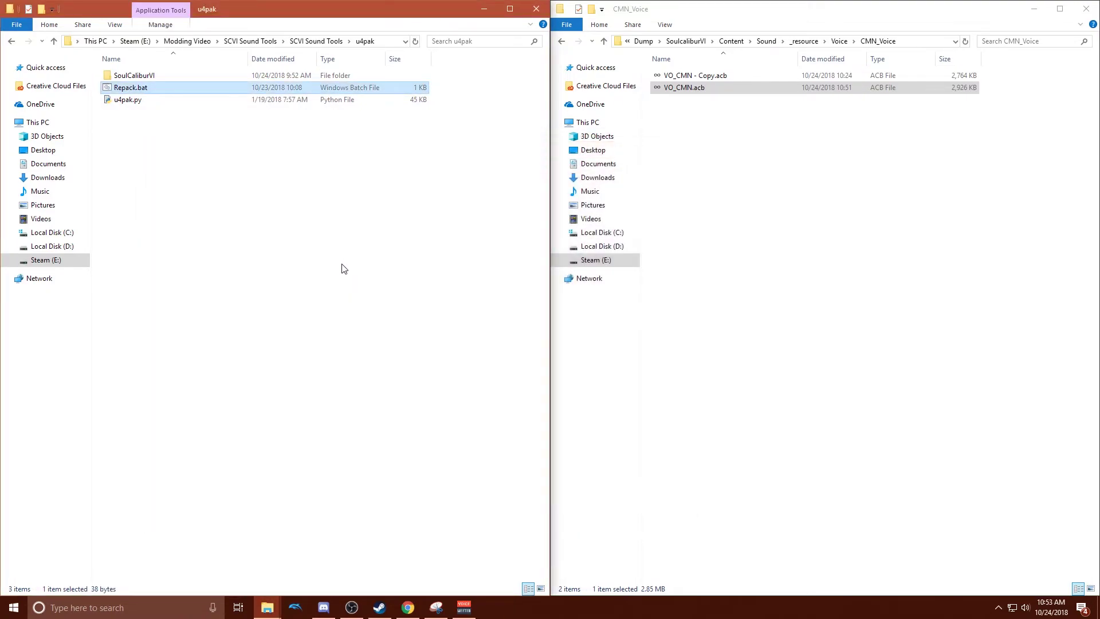
click(141, 89)
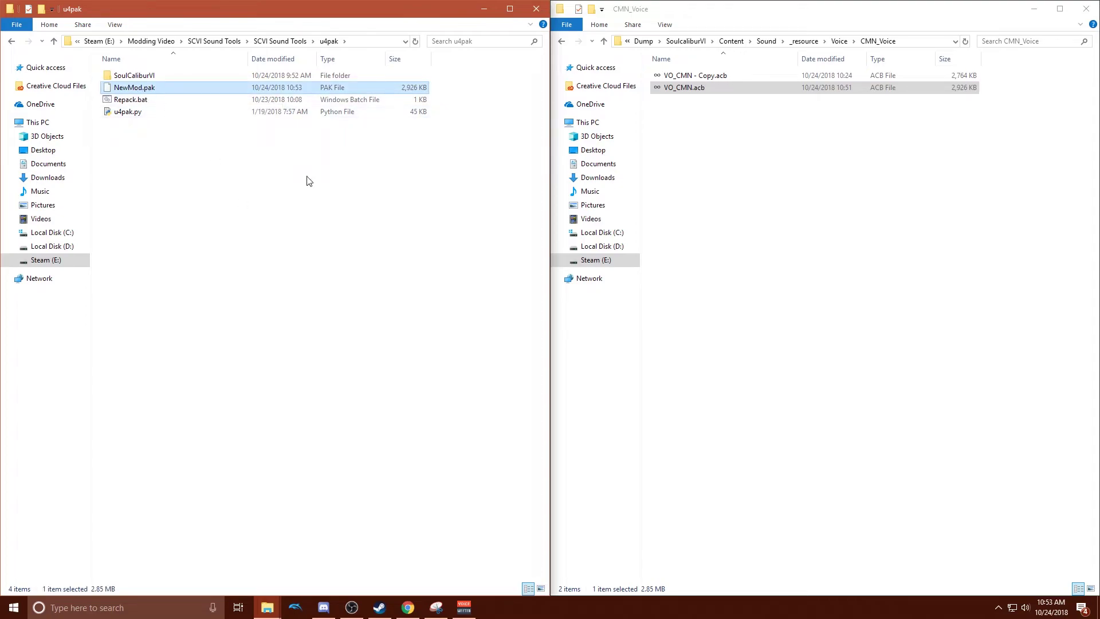
right_click(142, 87)
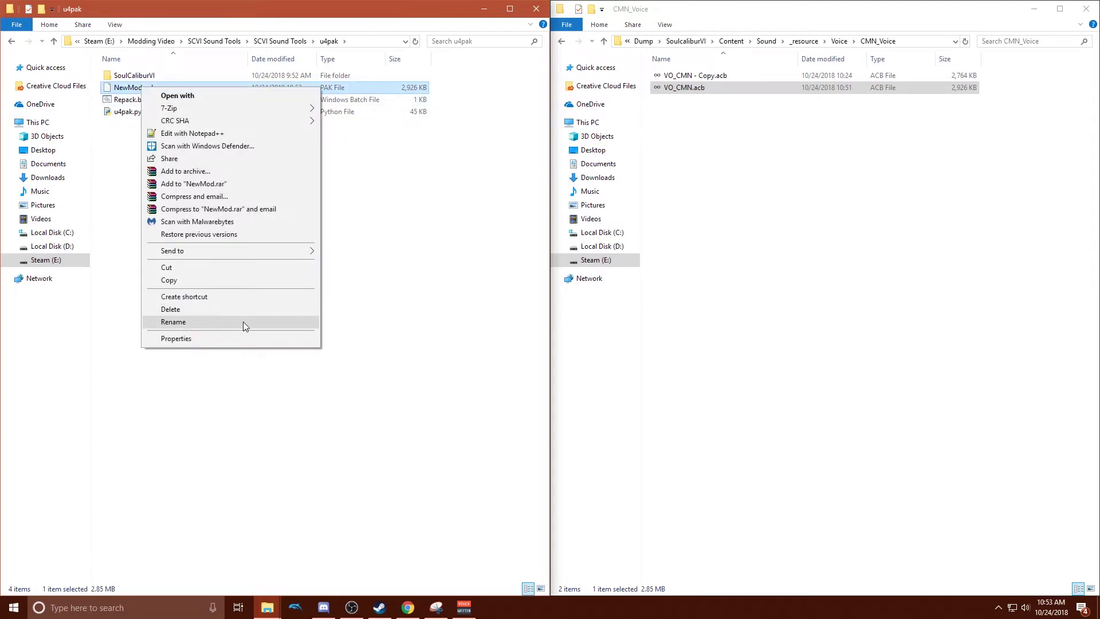
click(243, 324)
text(TestKO.pak)
key(Return)
click(265, 346)
click(574, 262)
Browse Steam (E:) to SteamLibrary\steamapps\common\SoulcaliburVI\SoulcaliburVI\Content\Paks
click(561, 261)
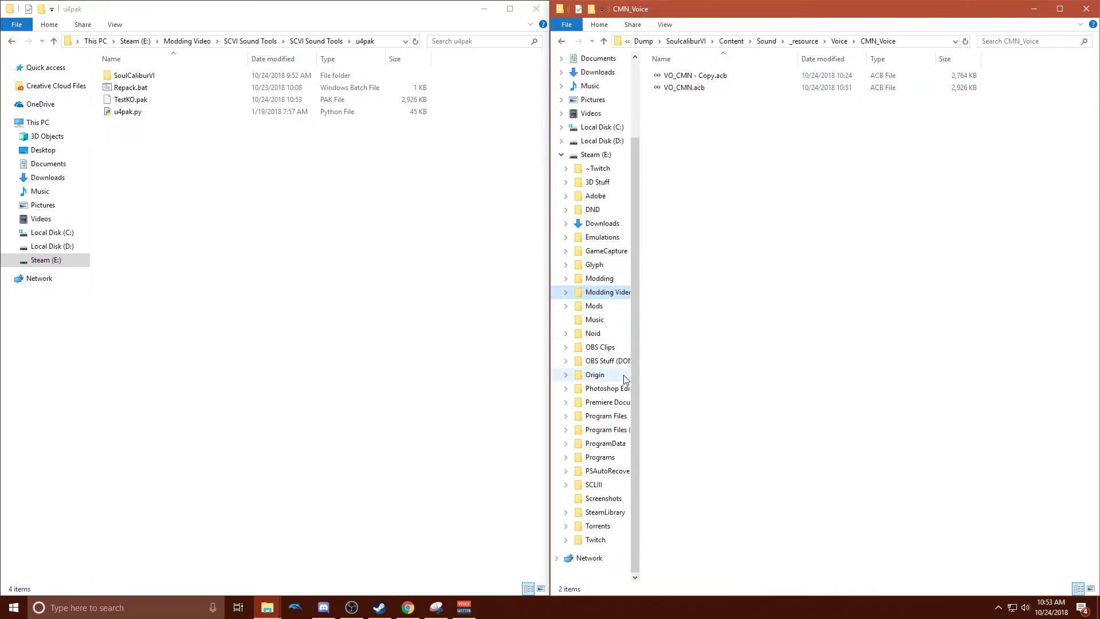
click(605, 512)
double_click(723, 90)
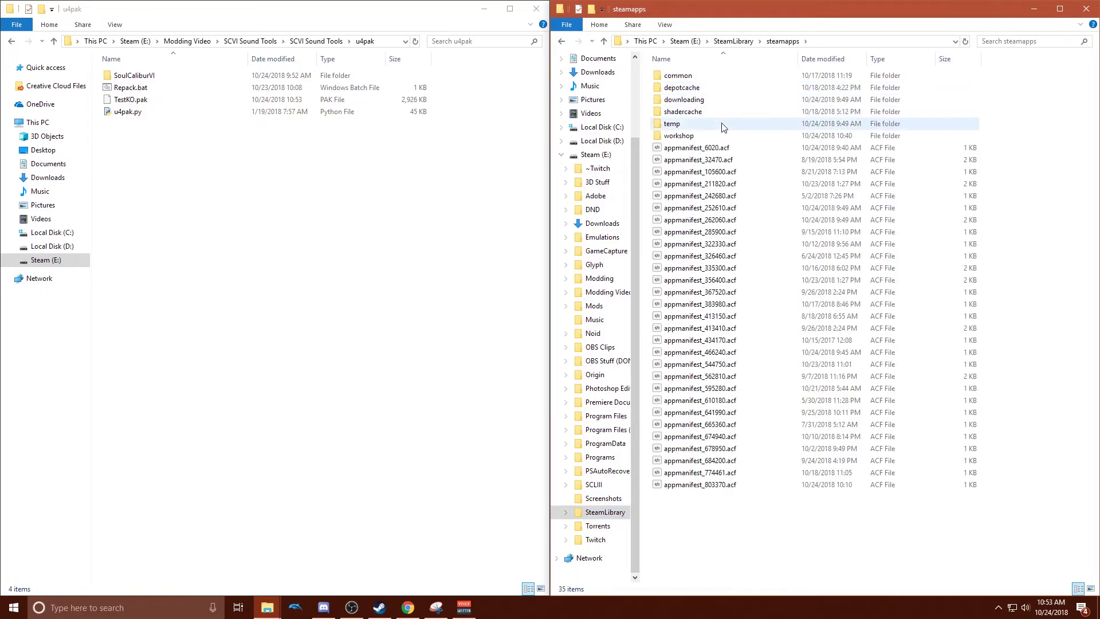
double_click(716, 76)
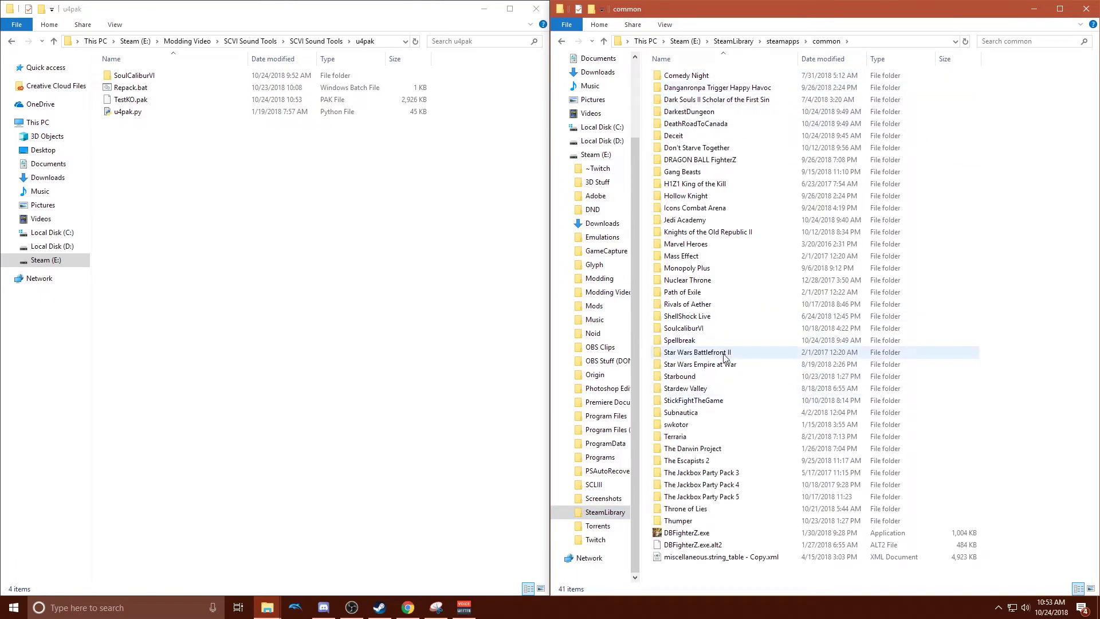
double_click(697, 328)
double_click(700, 89)
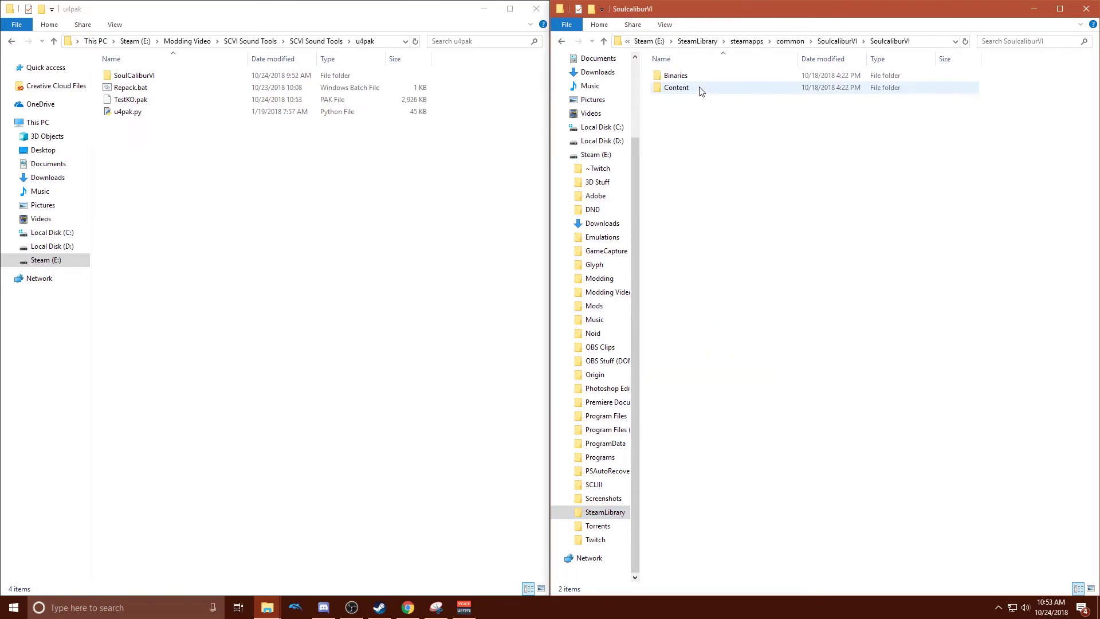
double_click(700, 90)
double_click(699, 88)
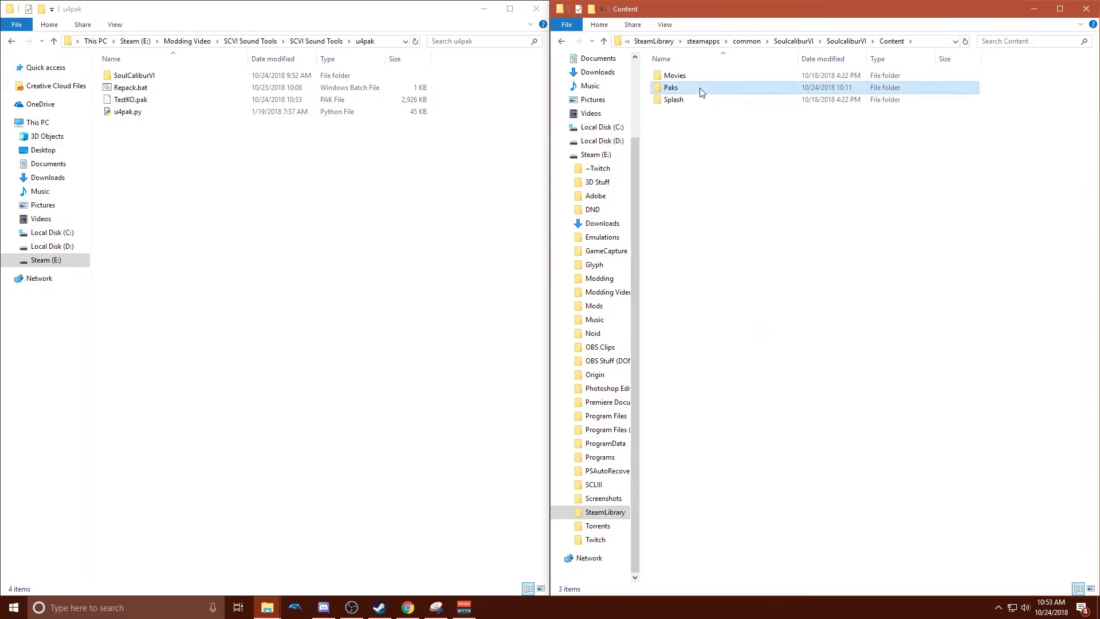
Create and open a new ~mods folder inside Paks
right_click(690, 165)
mouse_move(737, 314)
click(857, 314)
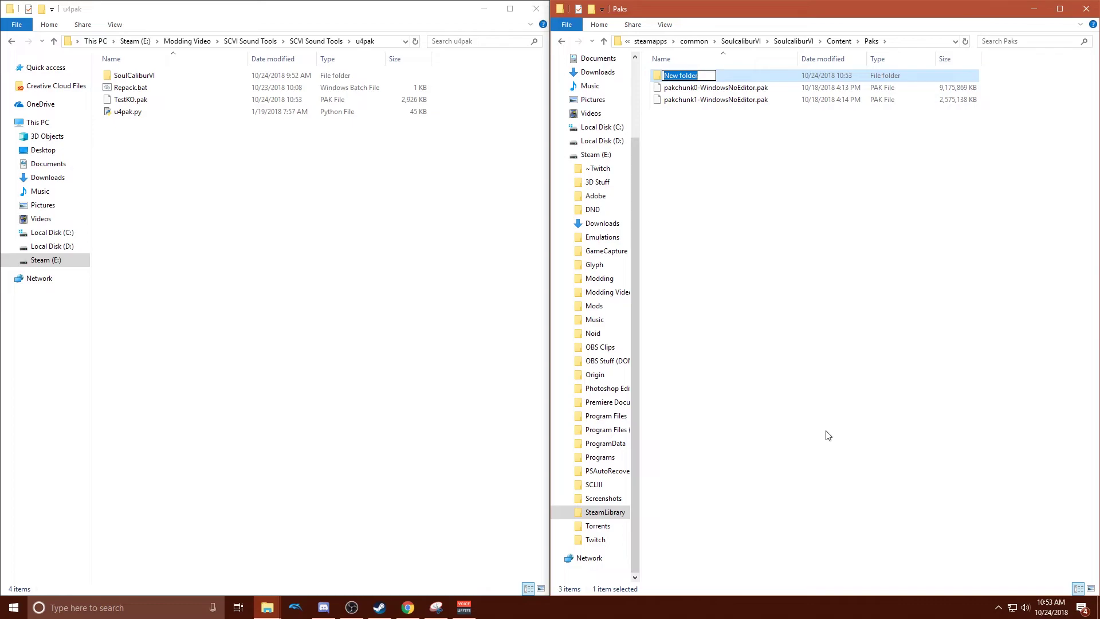
text(~mods)
key(Return)
double_click(671, 75)
Drag TestKO.pak from u4pak into the ~mods folder
click(192, 98)
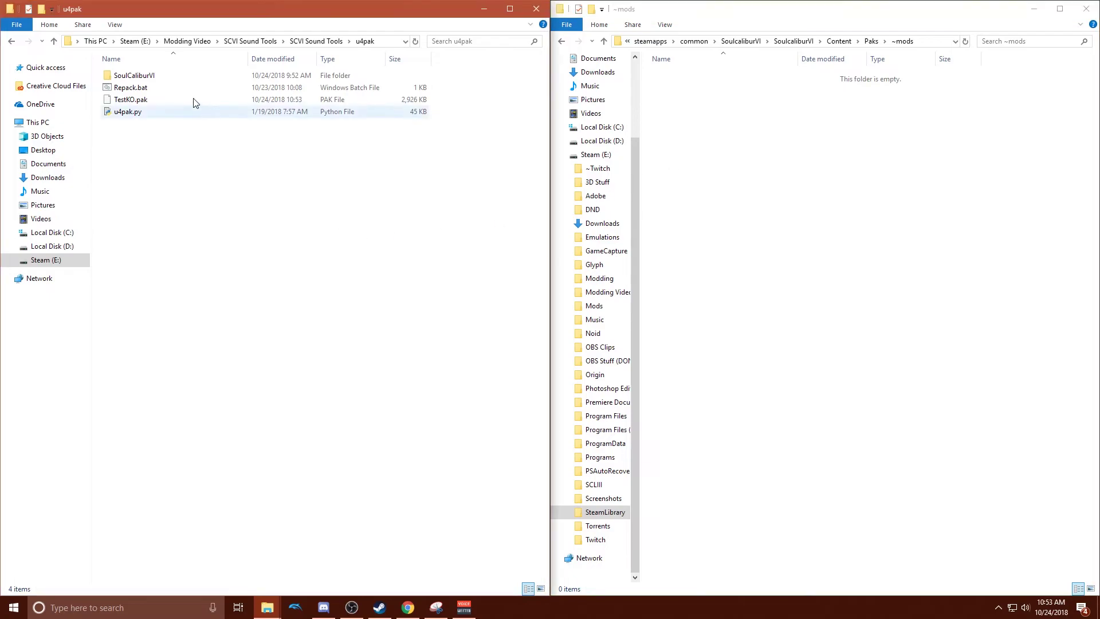
click(122, 104)
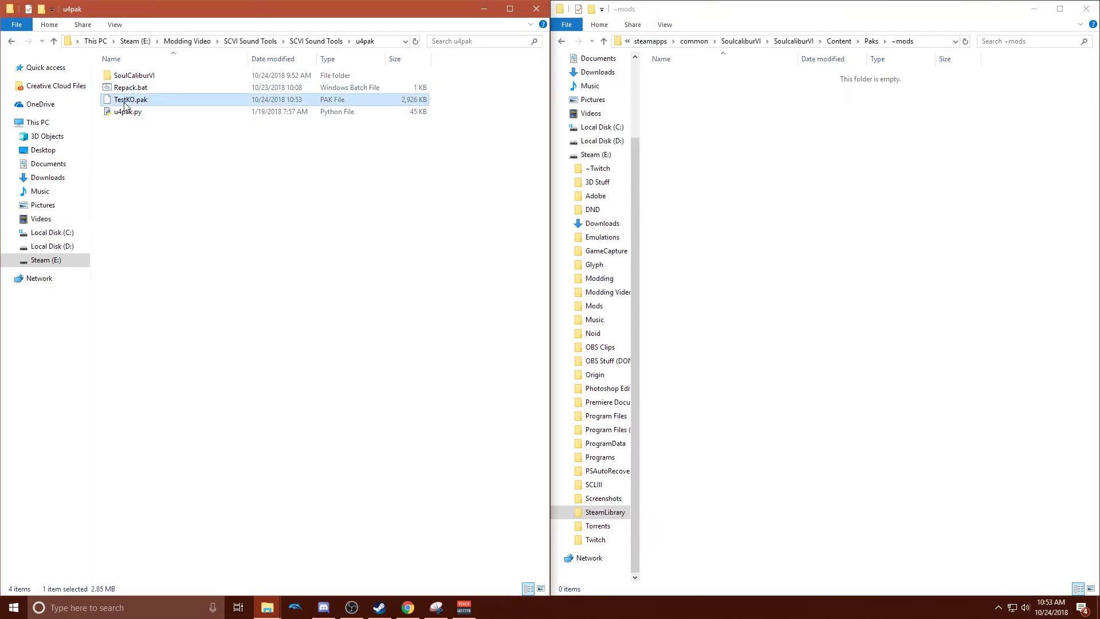
drag(125, 105, 934, 181)
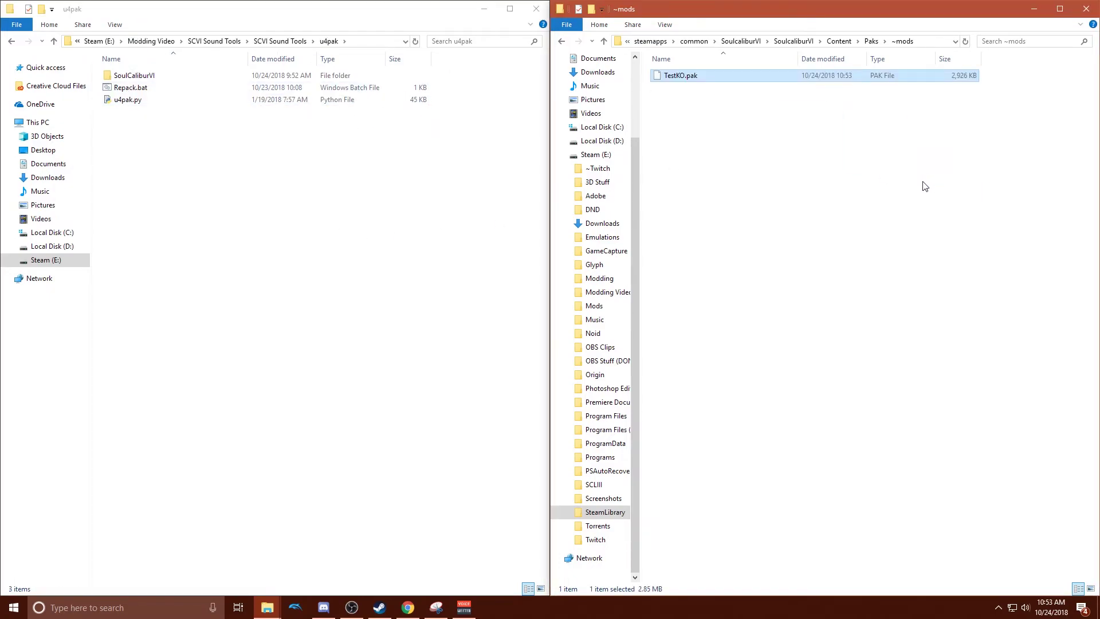
click(924, 185)
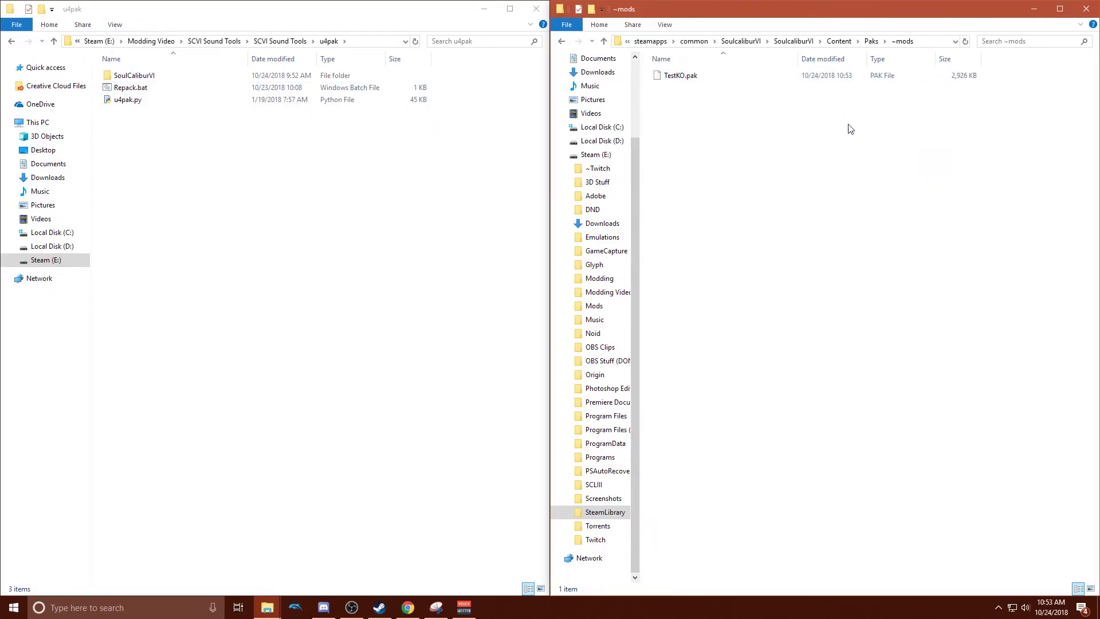
Open the SOULCALIBUR VI page from the games list in Steam's Library
click(379, 608)
click(132, 56)
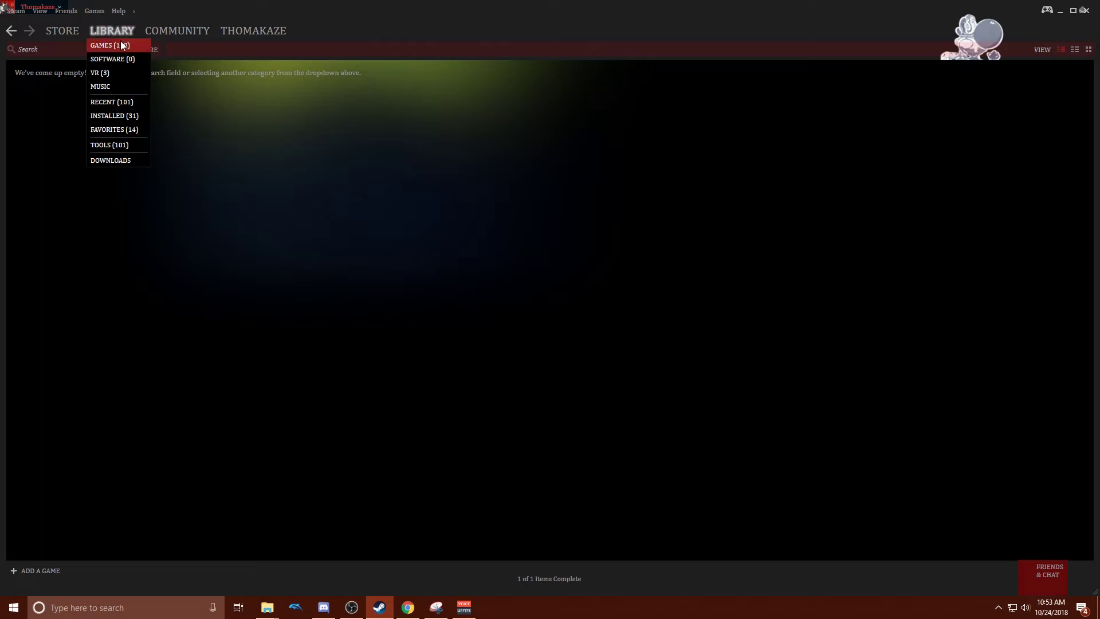
click(123, 45)
click(62, 204)
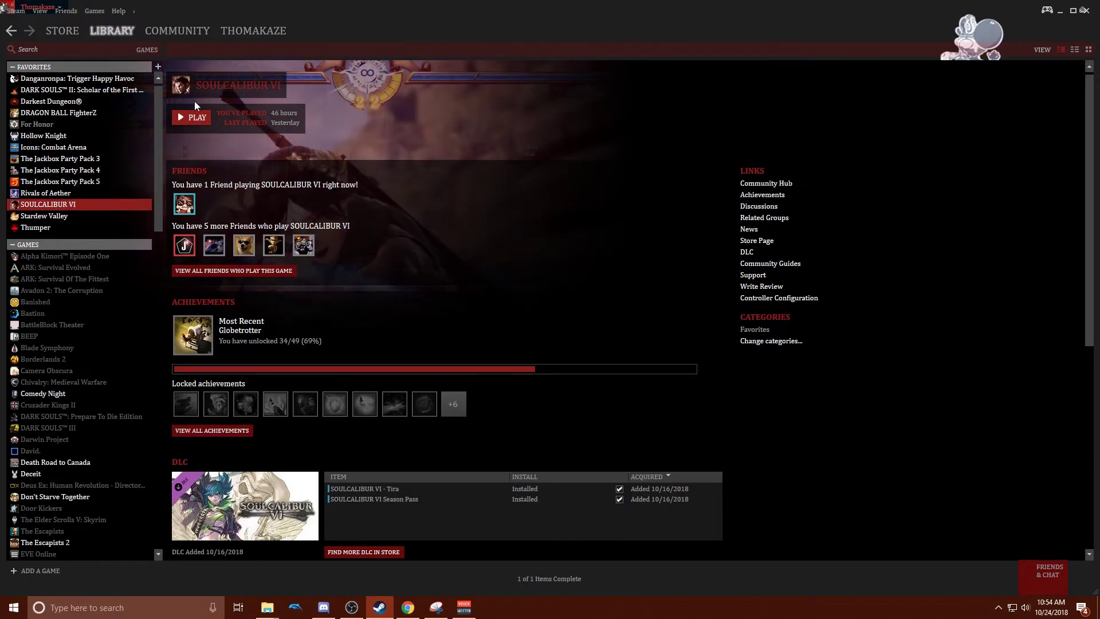